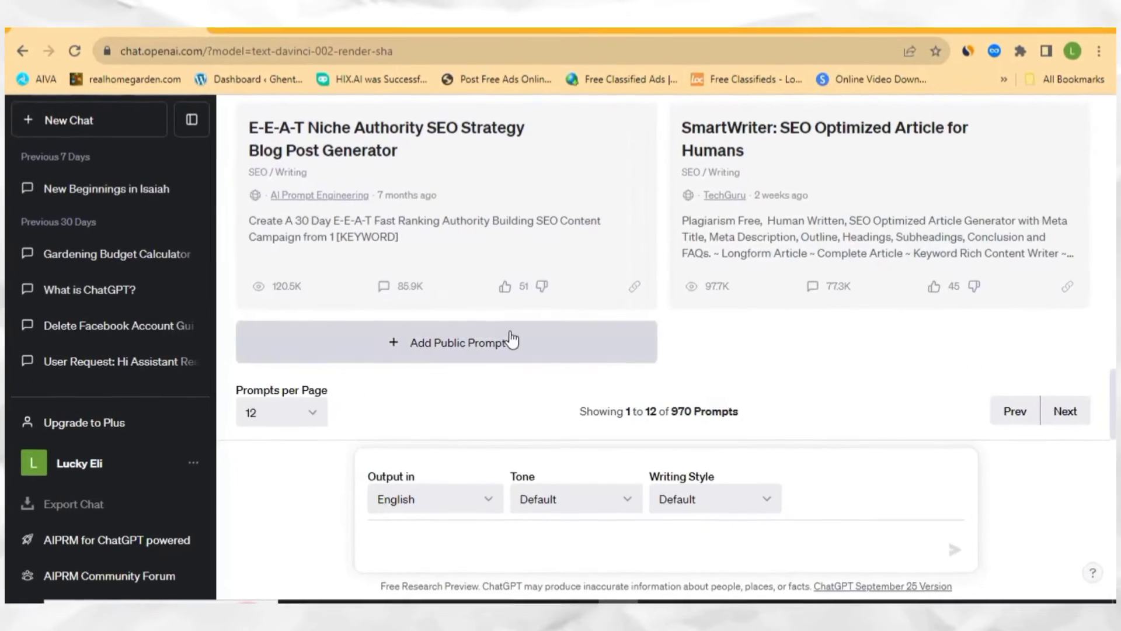
Ask ChatGPT to 'Write a motivational story about a boy' and let the story finish.
click(408, 539)
text(Write)
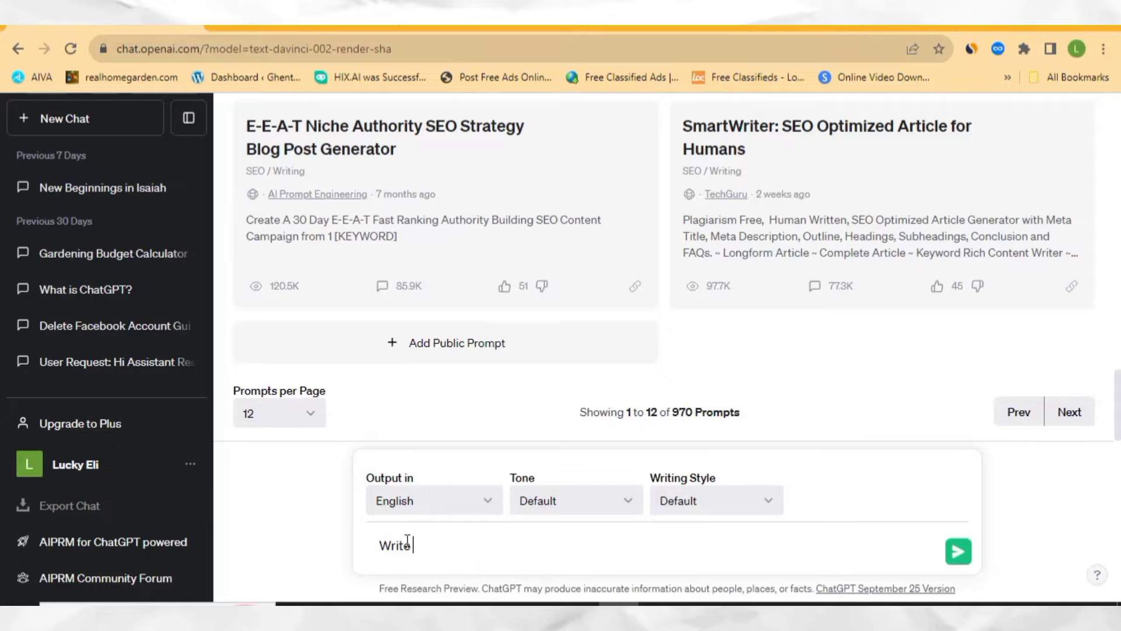
text( a motivational story about a boy)
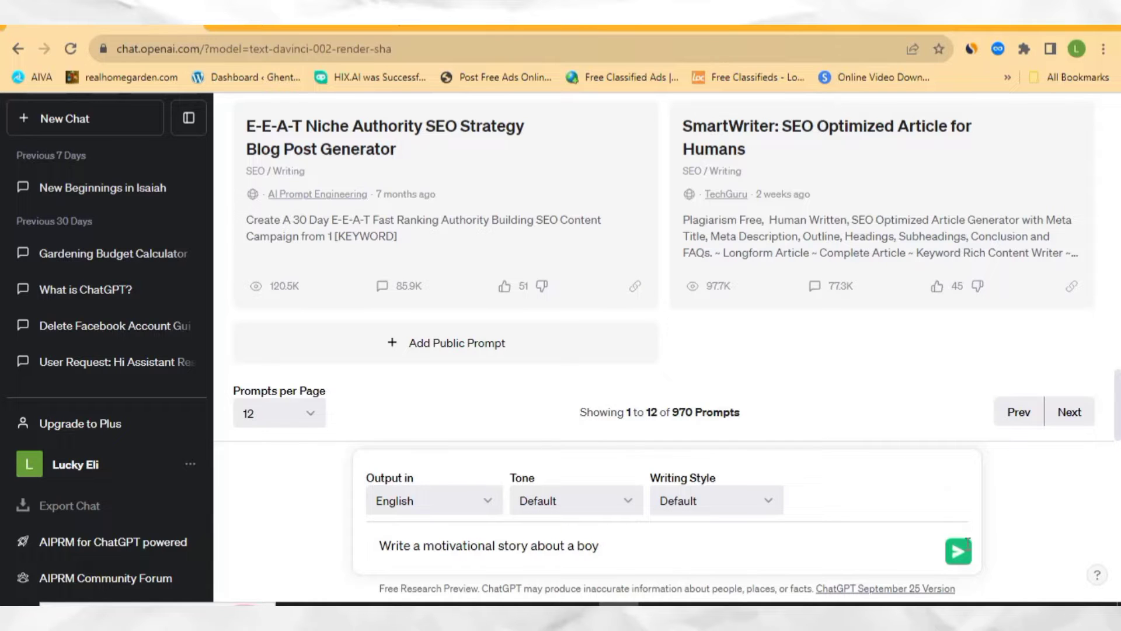
click(964, 562)
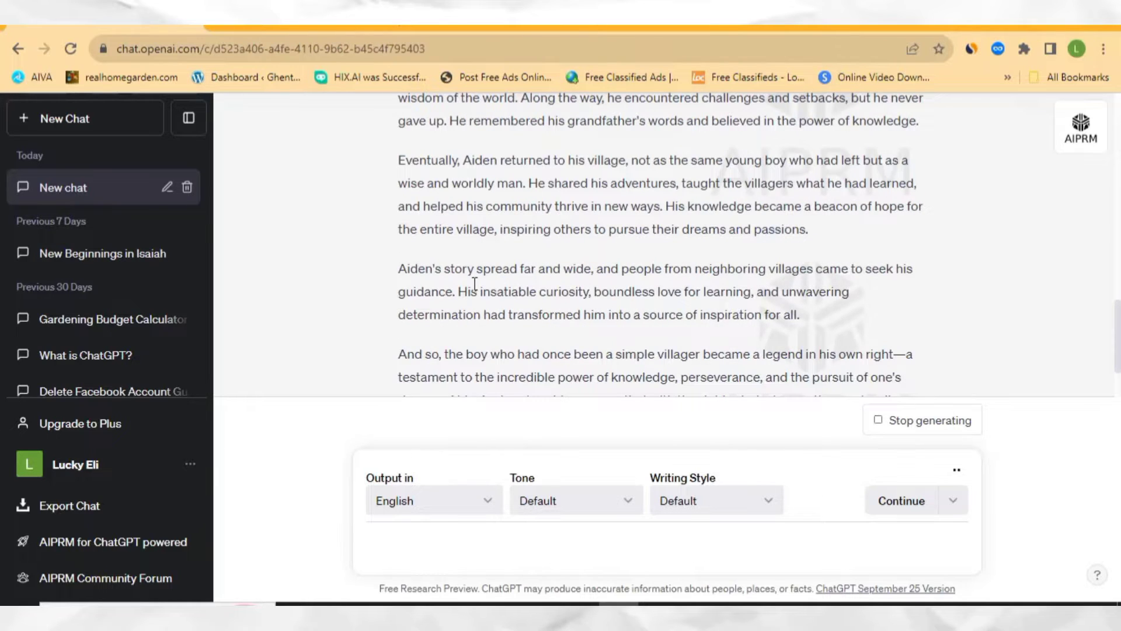
scroll(474, 284, down, 1)
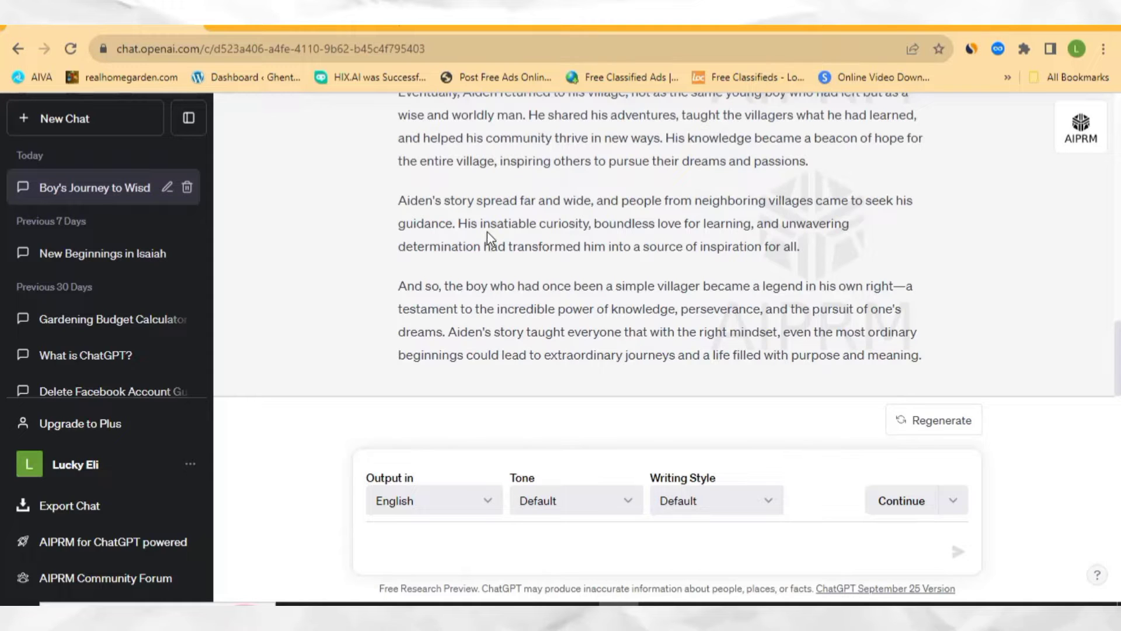
Send ChatGPT 'Give me prompts to generate images for the story', deleting a stray letter first.
text(F)
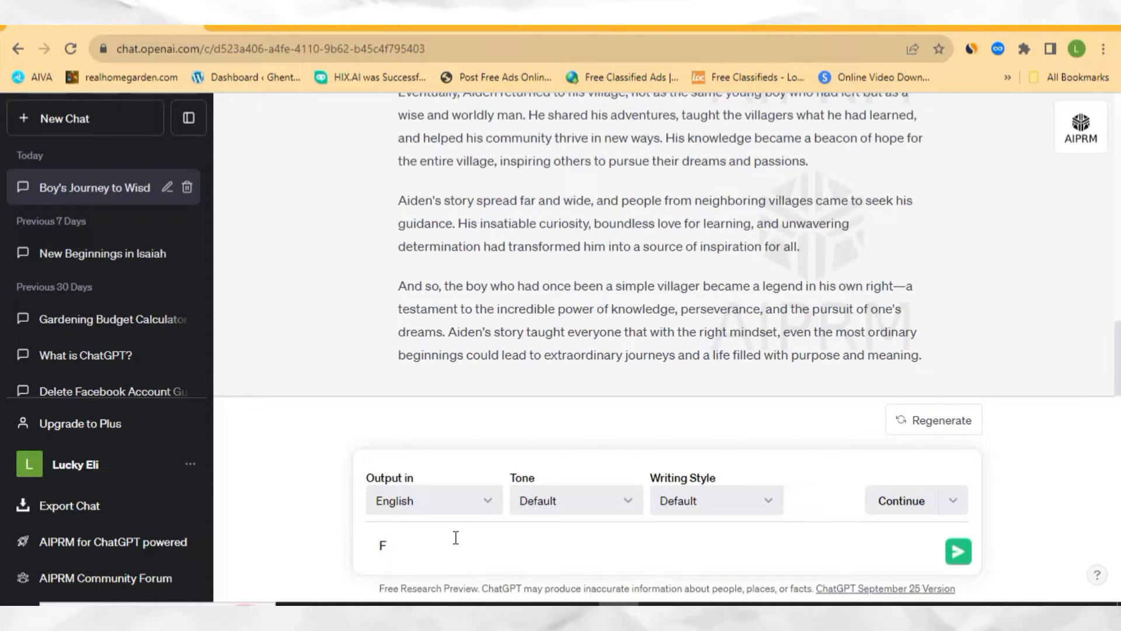
key(BackSpace)
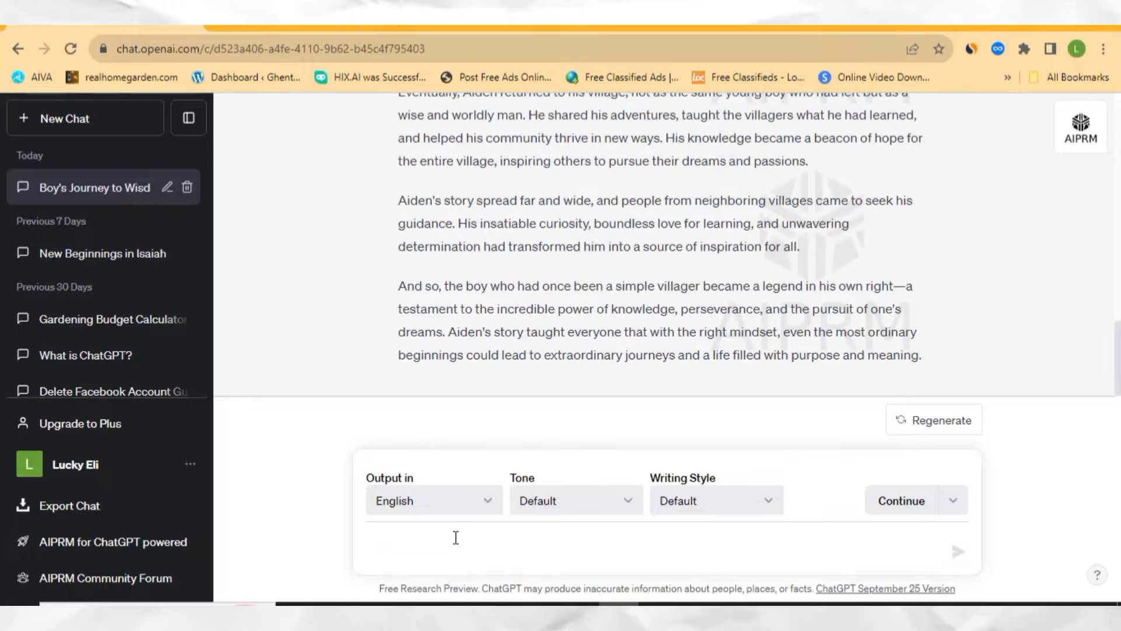
text(Give)
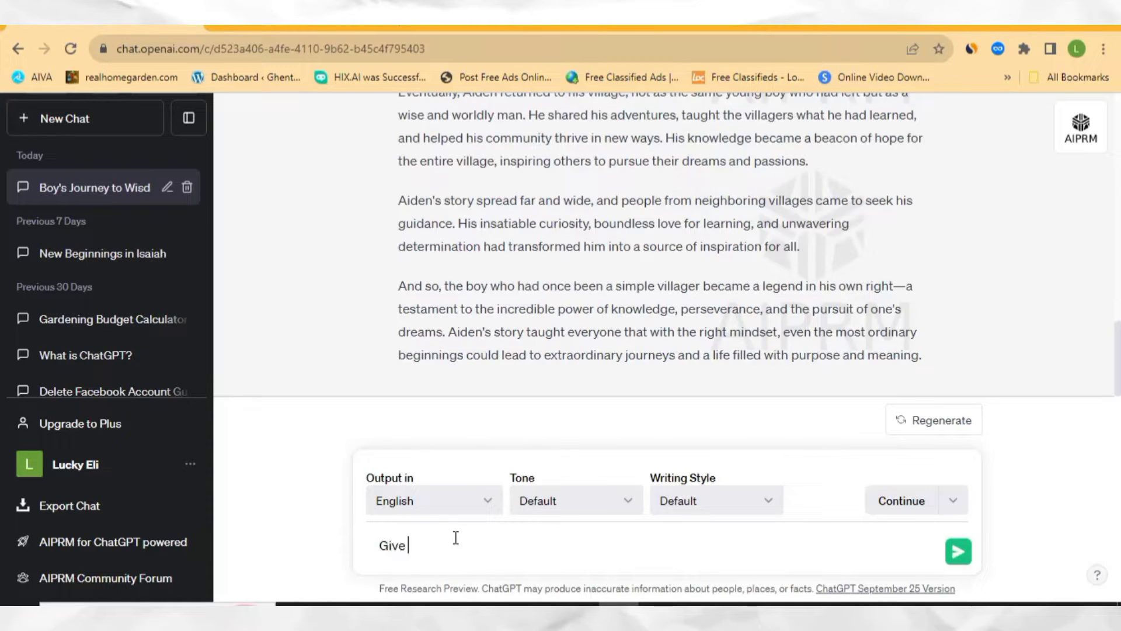
text( me prompts to generate images for the story)
key(Return)
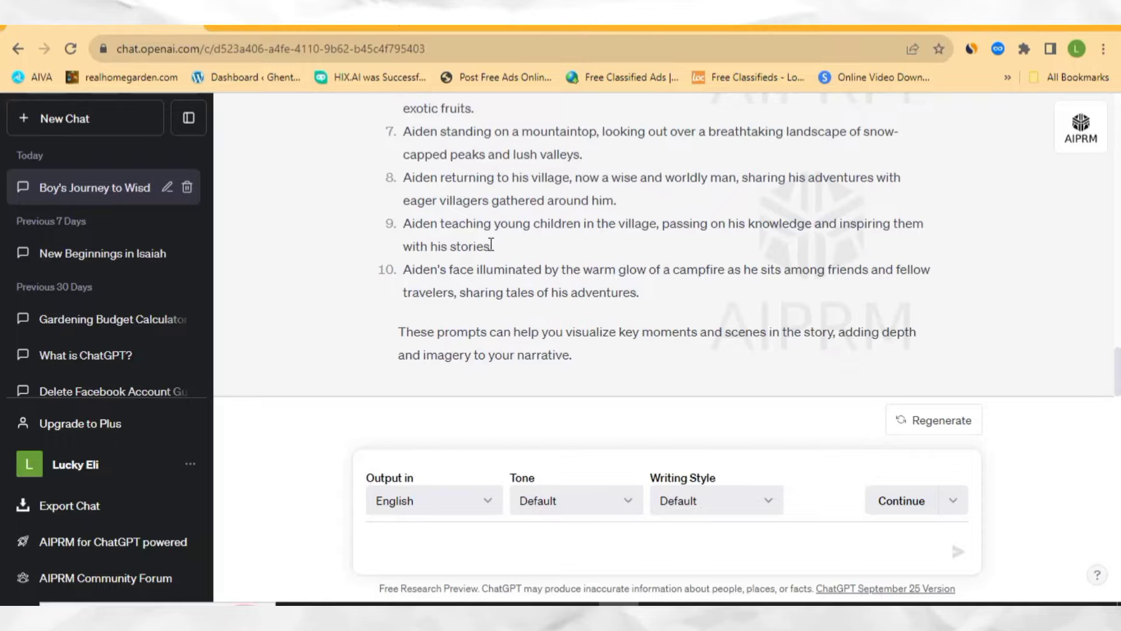
scroll(493, 263, up, 3)
Pick DreamShaper v7 from Featured Models and start generating images with it.
scroll(499, 302, up, 3)
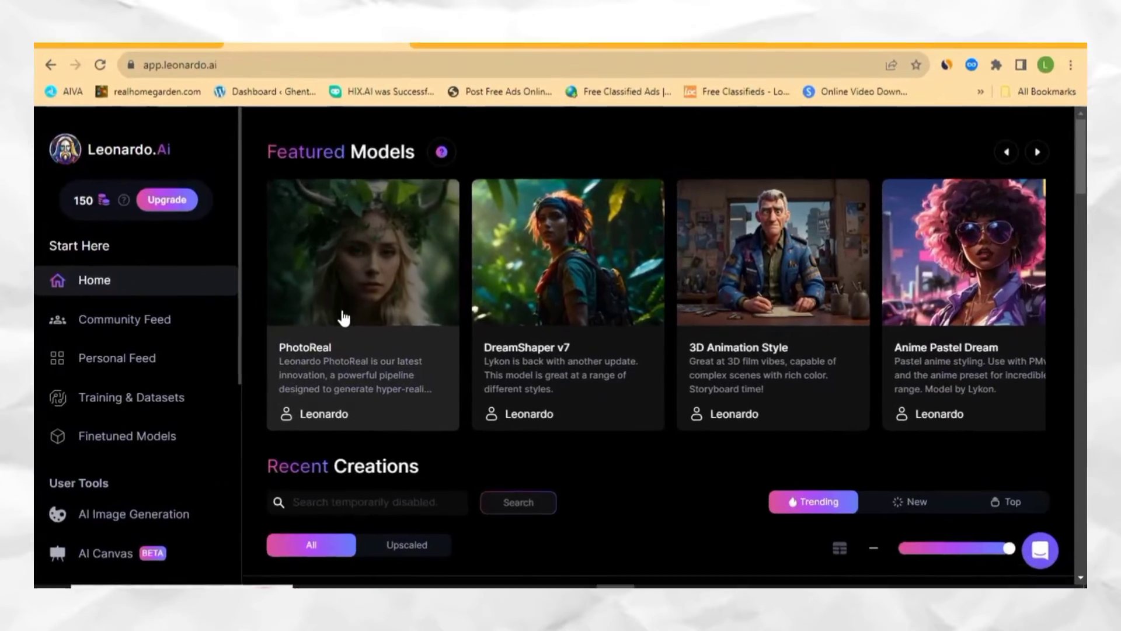
scroll(399, 316, down, 3)
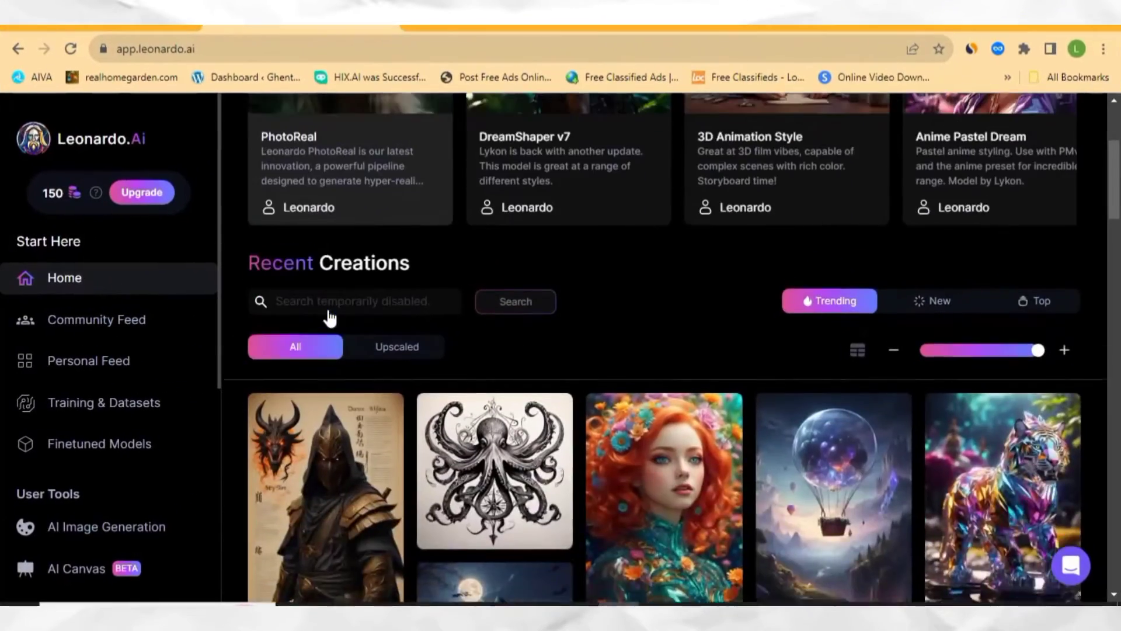
scroll(329, 320, up, 2)
scroll(350, 351, down, 5)
scroll(461, 458, up, 1)
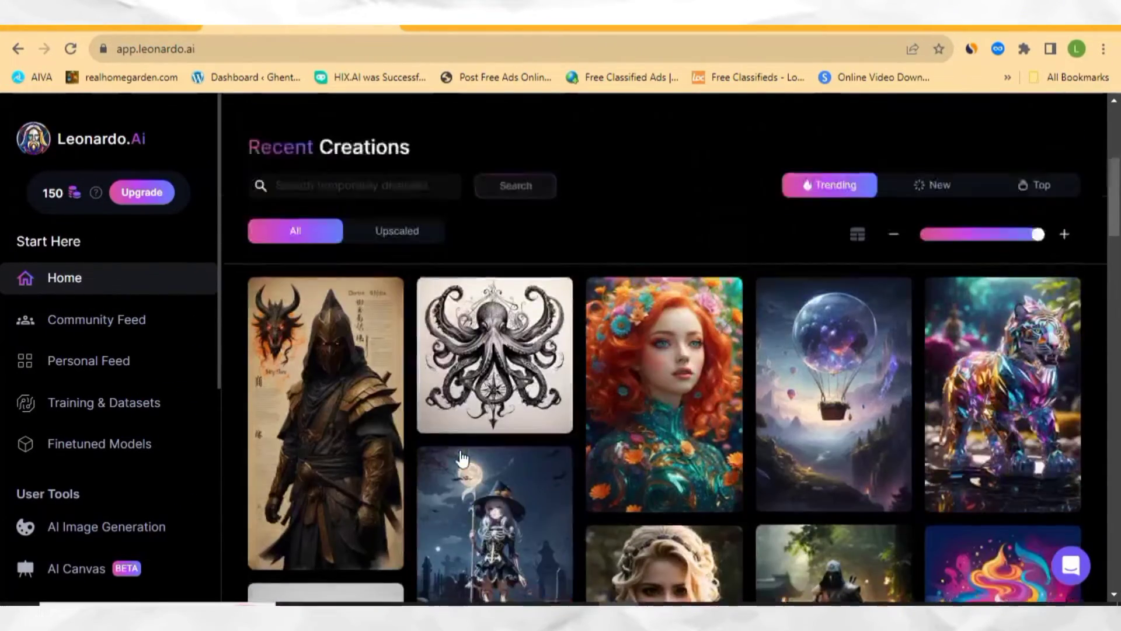
mouse_move(461, 458)
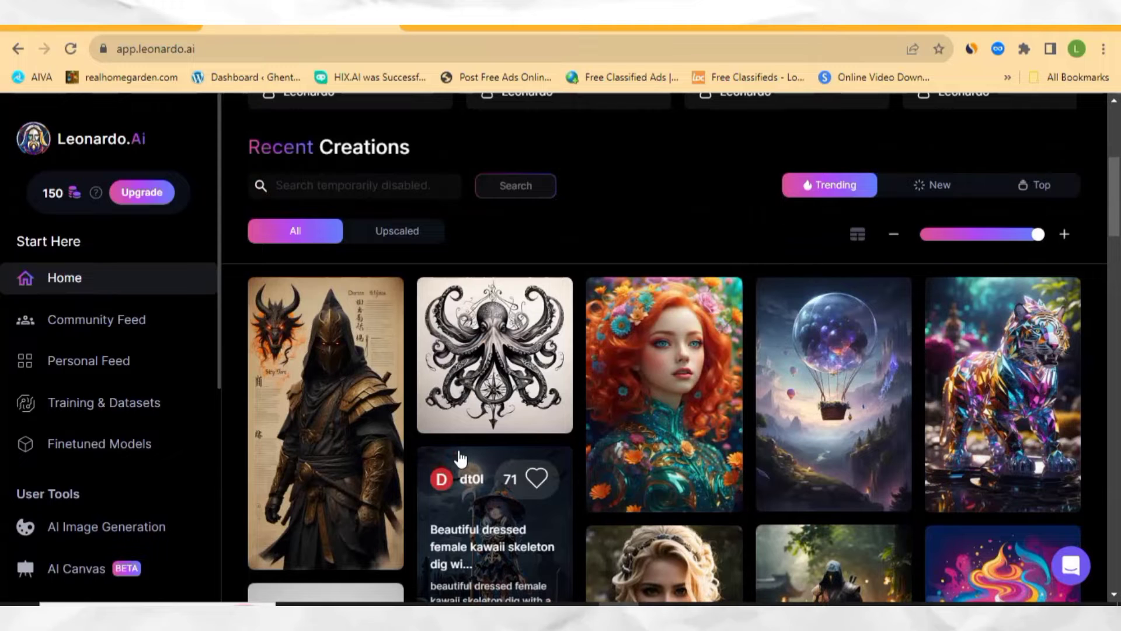
scroll(461, 458, up, 5)
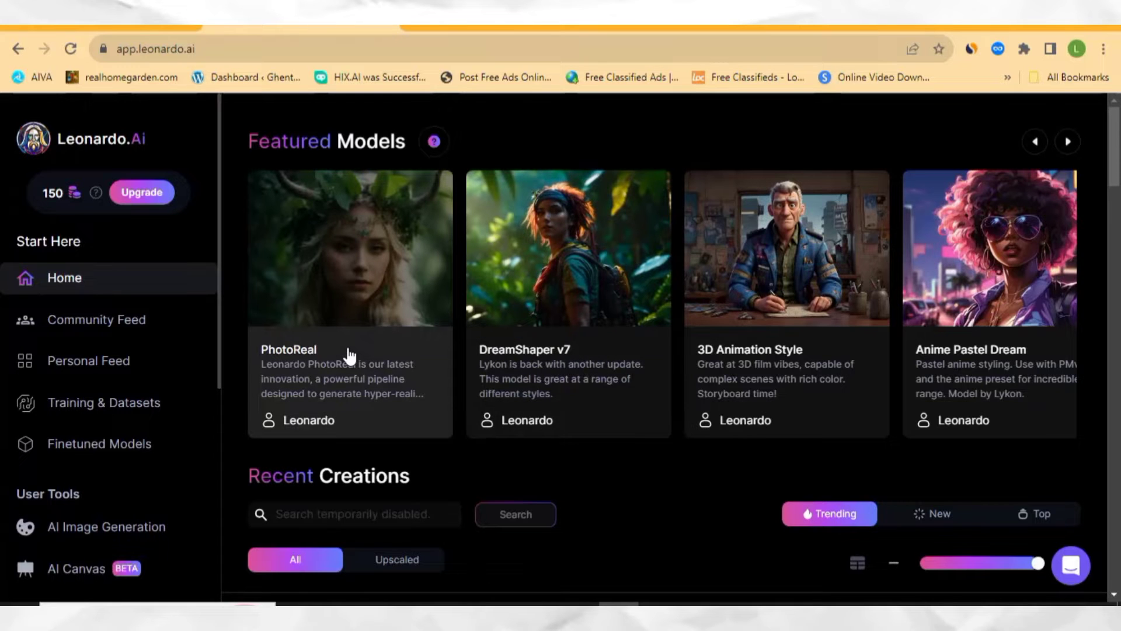
scroll(348, 353, down, 3)
scroll(308, 348, up, 2)
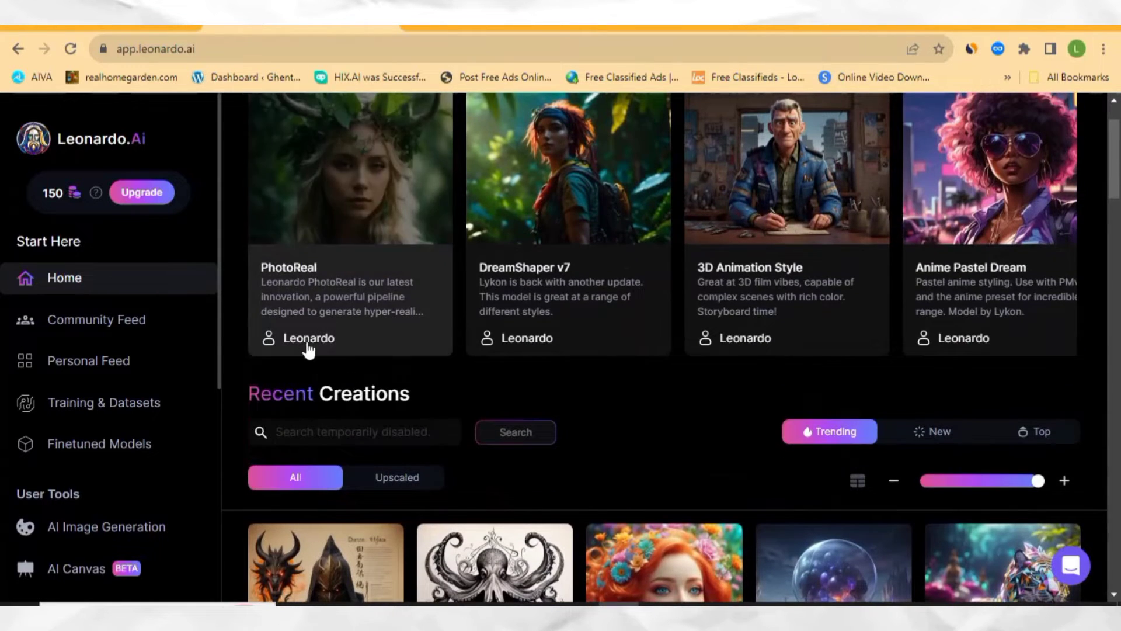
scroll(279, 366, up, 2)
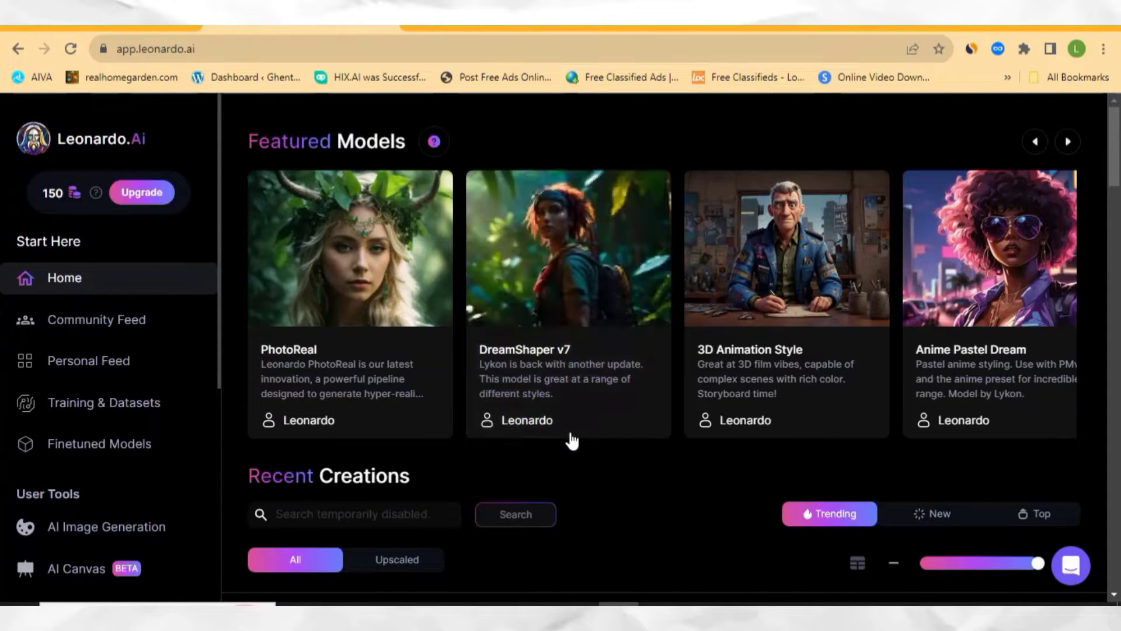
click(557, 279)
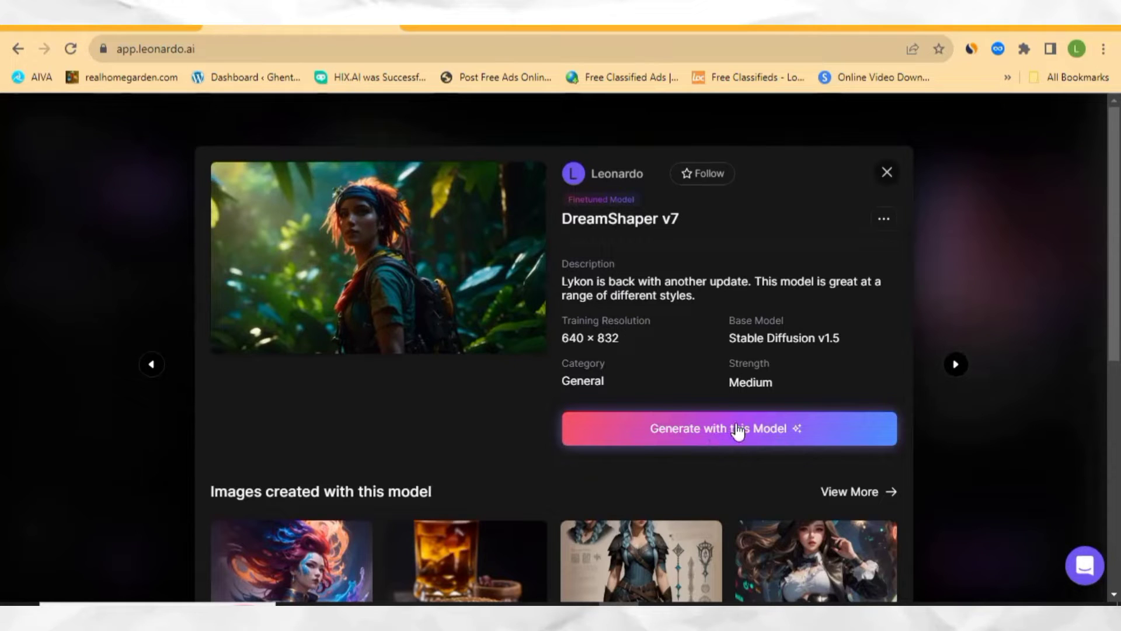
click(720, 426)
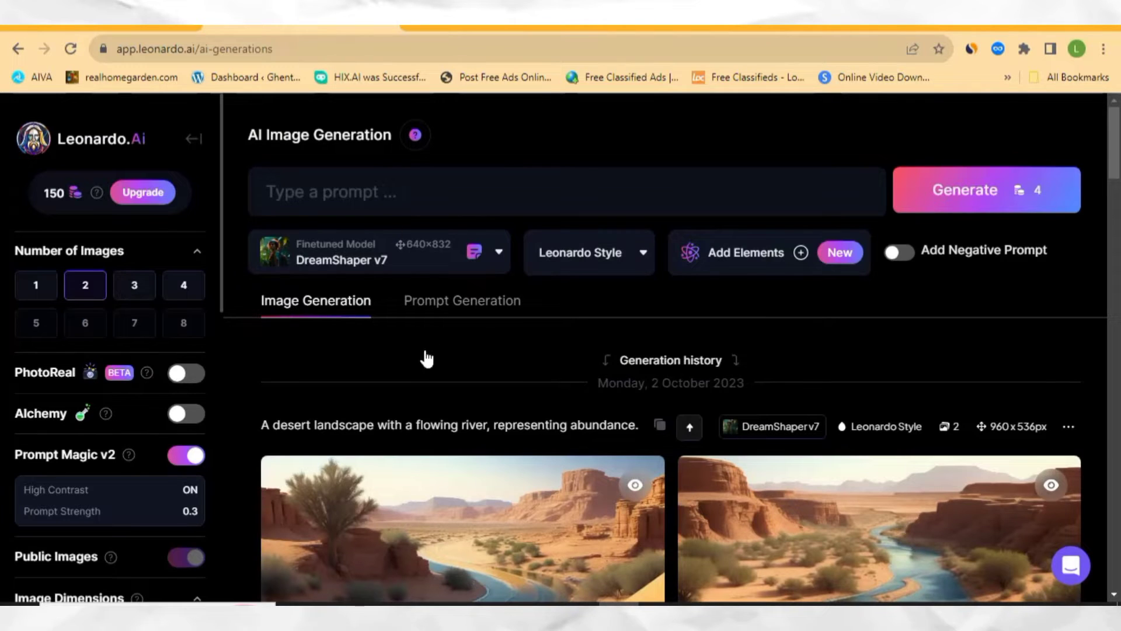
Browse the earlier Leonardo.Ai generations, then go back to ChatGPT's image prompts.
scroll(450, 327, down, 4)
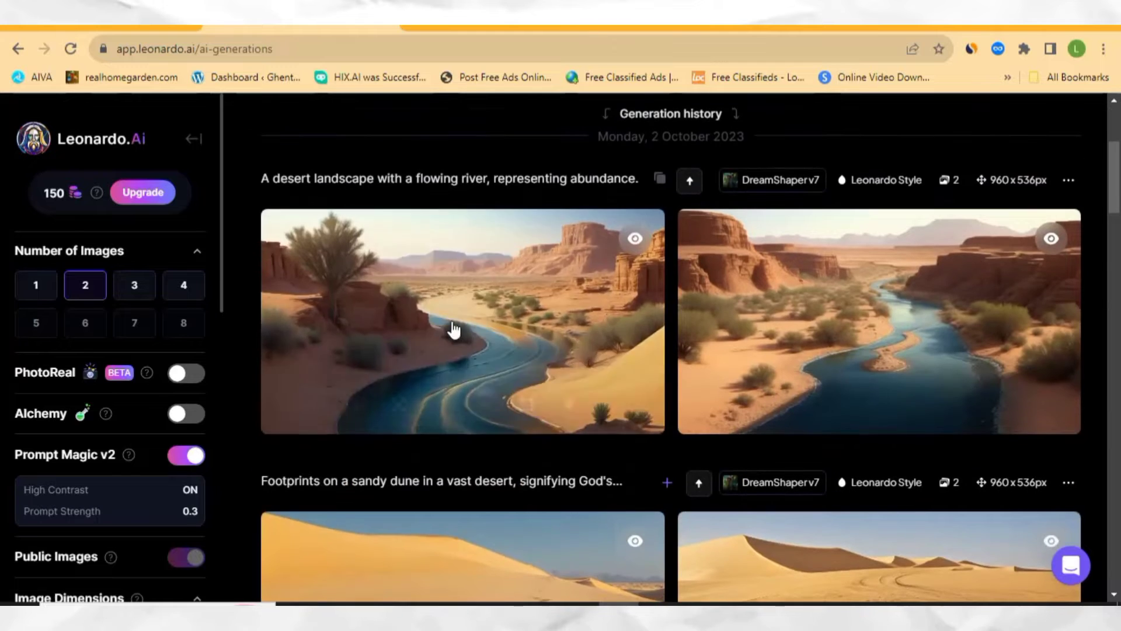
scroll(490, 438, down, 2)
scroll(490, 439, down, 4)
scroll(490, 439, up, 10)
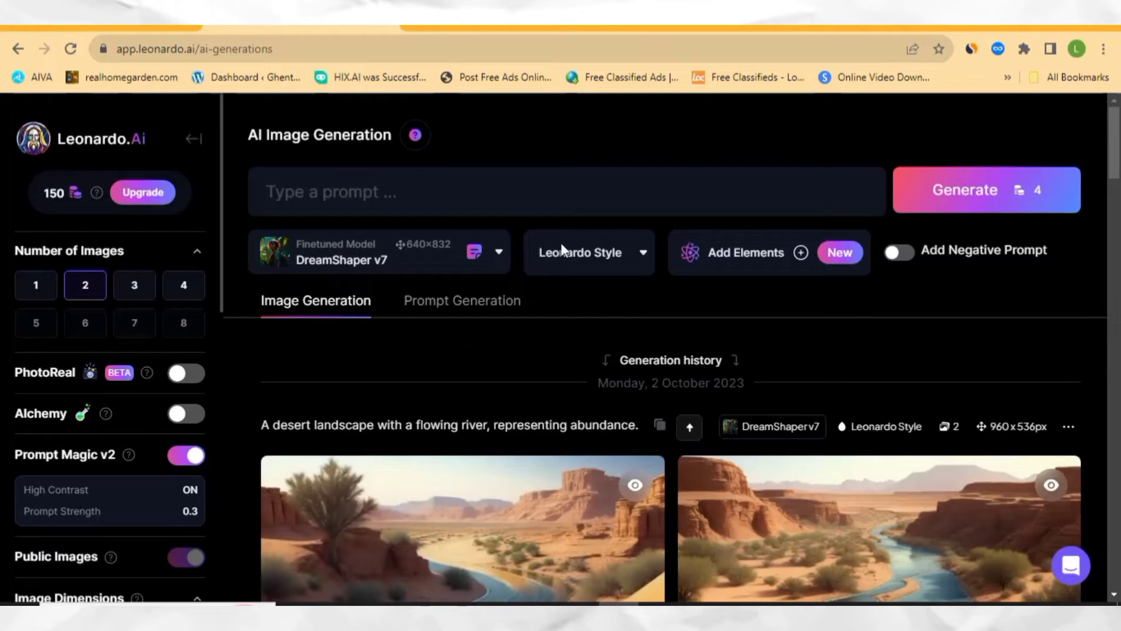
click(436, 191)
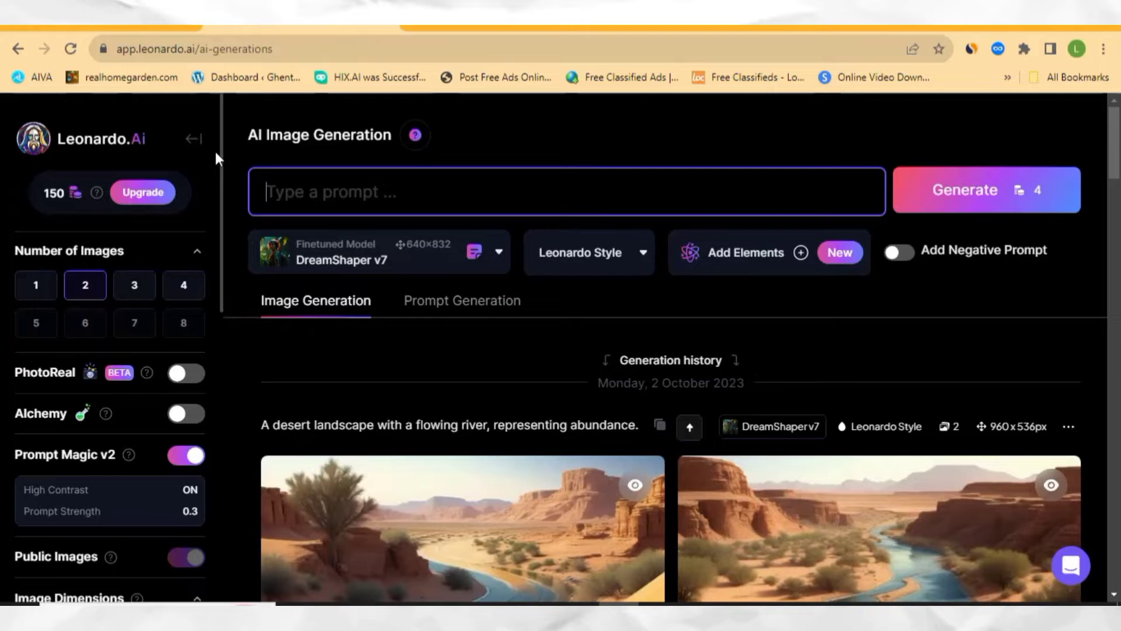
click(109, 28)
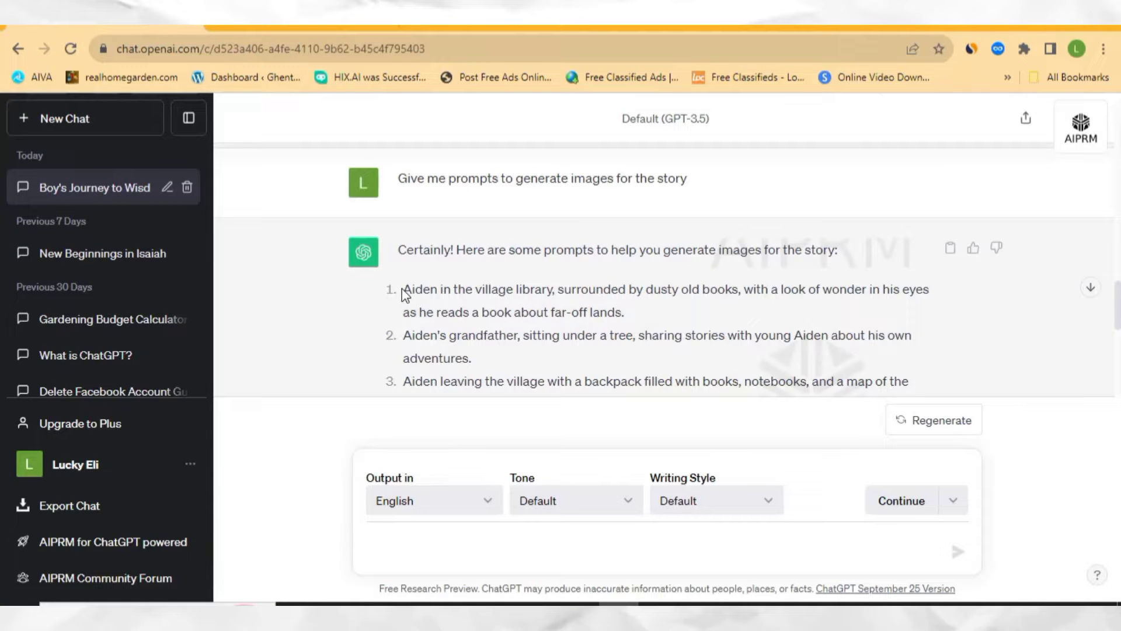
Copy ChatGPT's first prompt, Aiden in the village library, into Leonardo.Ai's prompt box.
drag(404, 289, 626, 311)
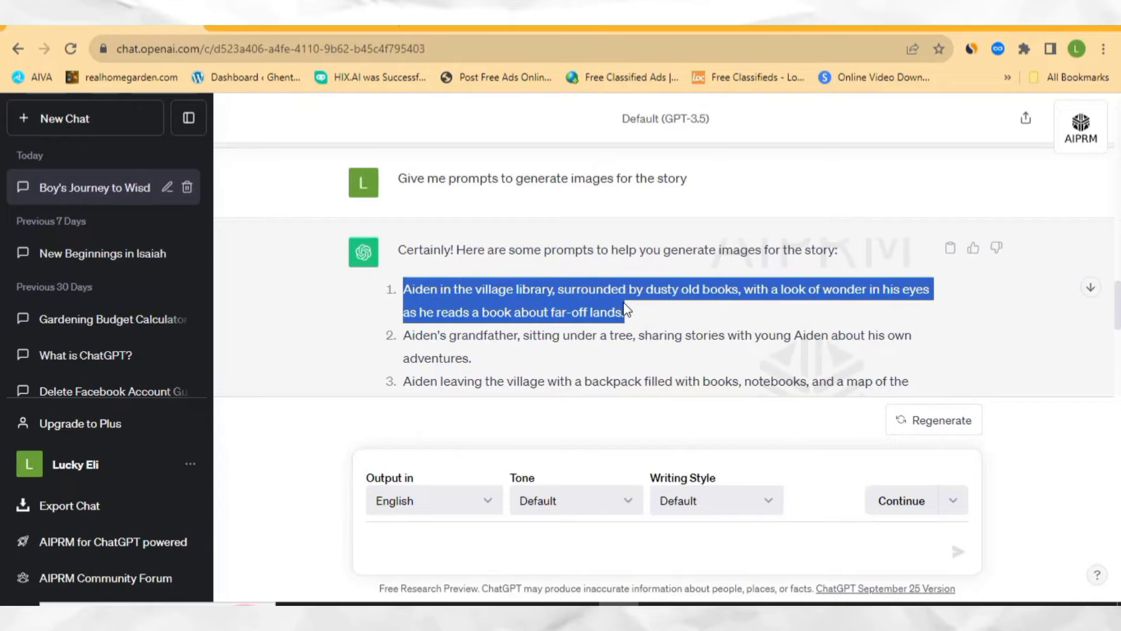
right_click(580, 292)
click(607, 305)
click(347, 26)
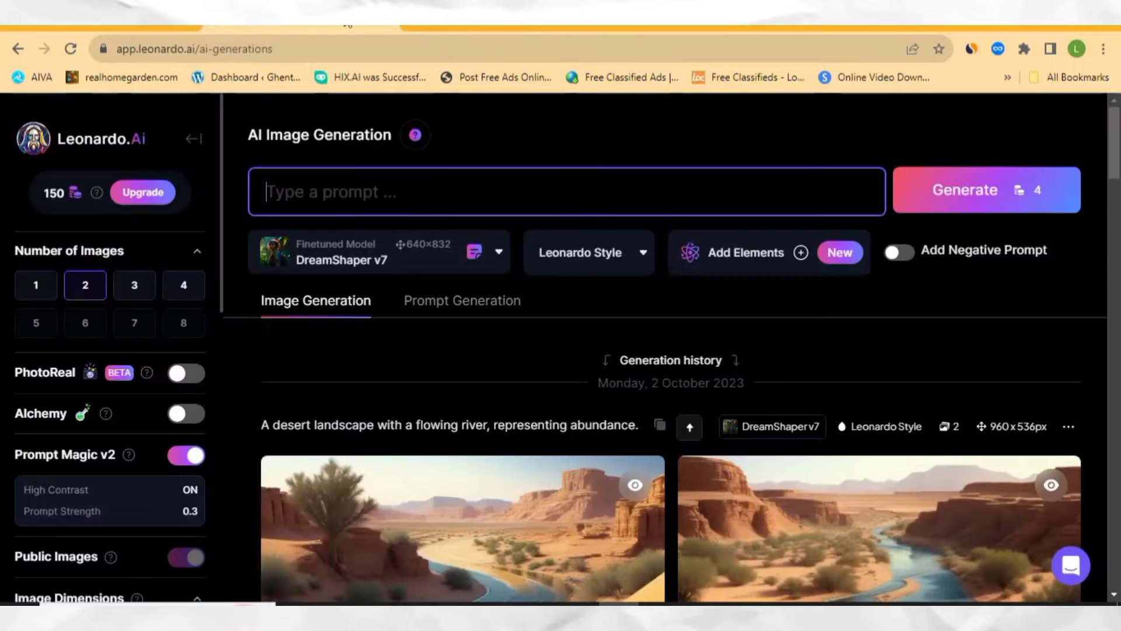
right_click(336, 190)
click(401, 299)
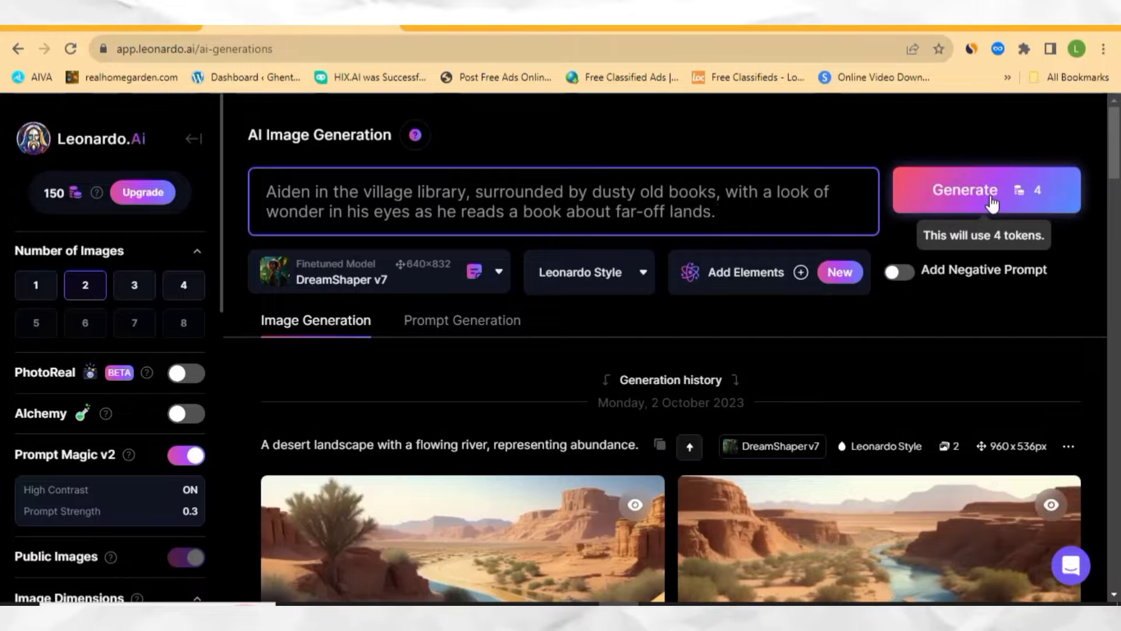
click(946, 202)
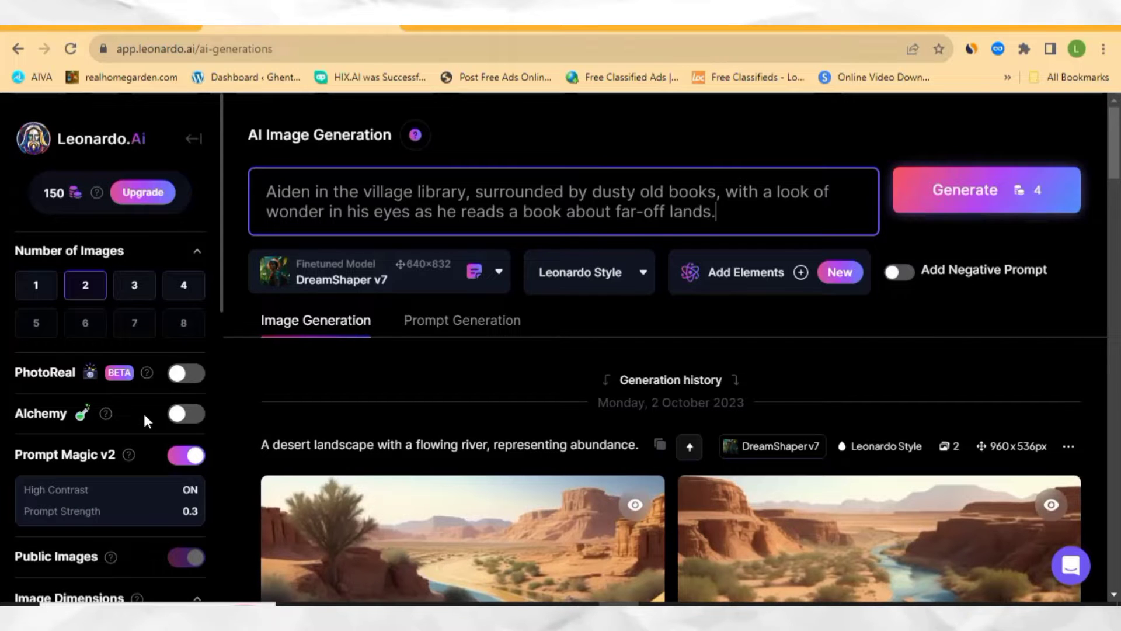
Choose the 16:9 aspect ratio and set the number of images to 2.
scroll(113, 399, down, 3)
scroll(113, 409, down, 7)
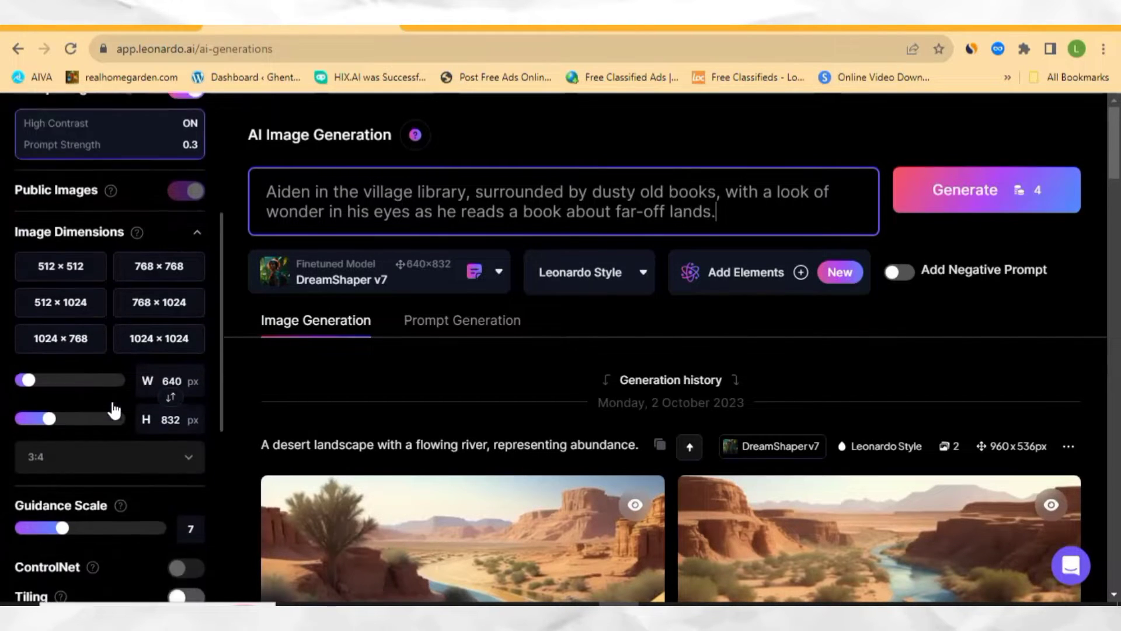
scroll(93, 342, up, 2)
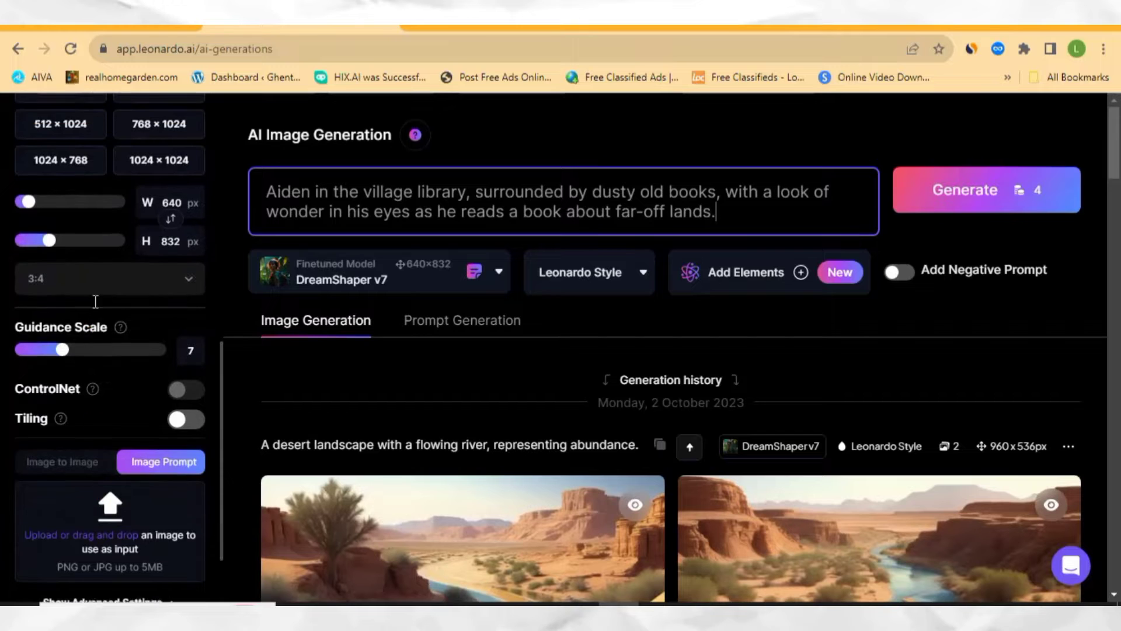
click(107, 349)
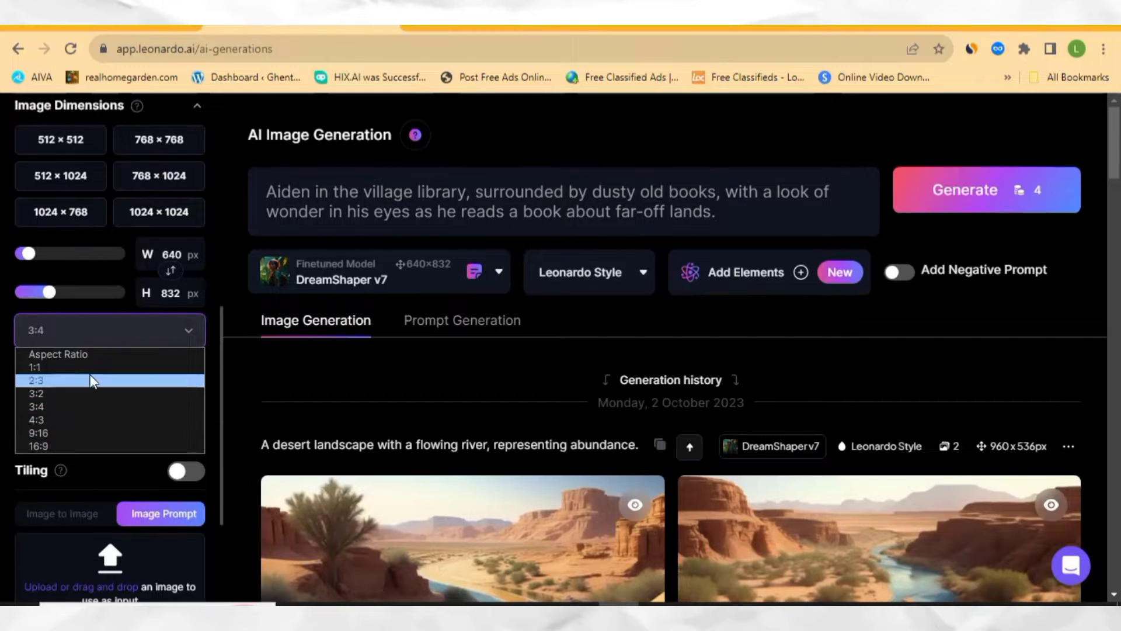
click(53, 445)
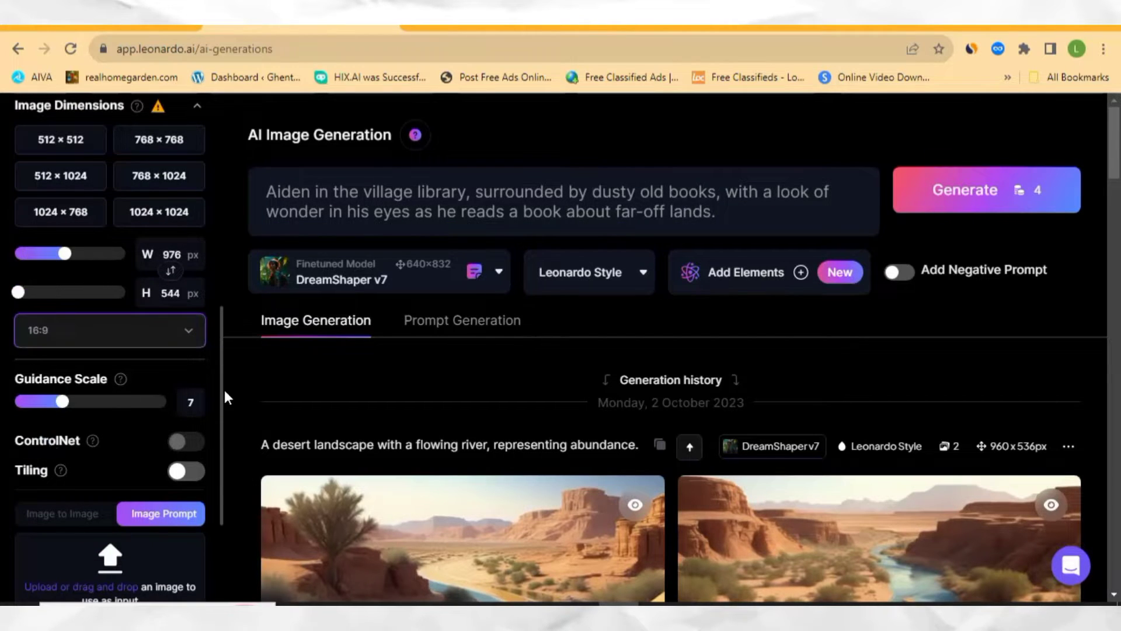
scroll(156, 397, up, 10)
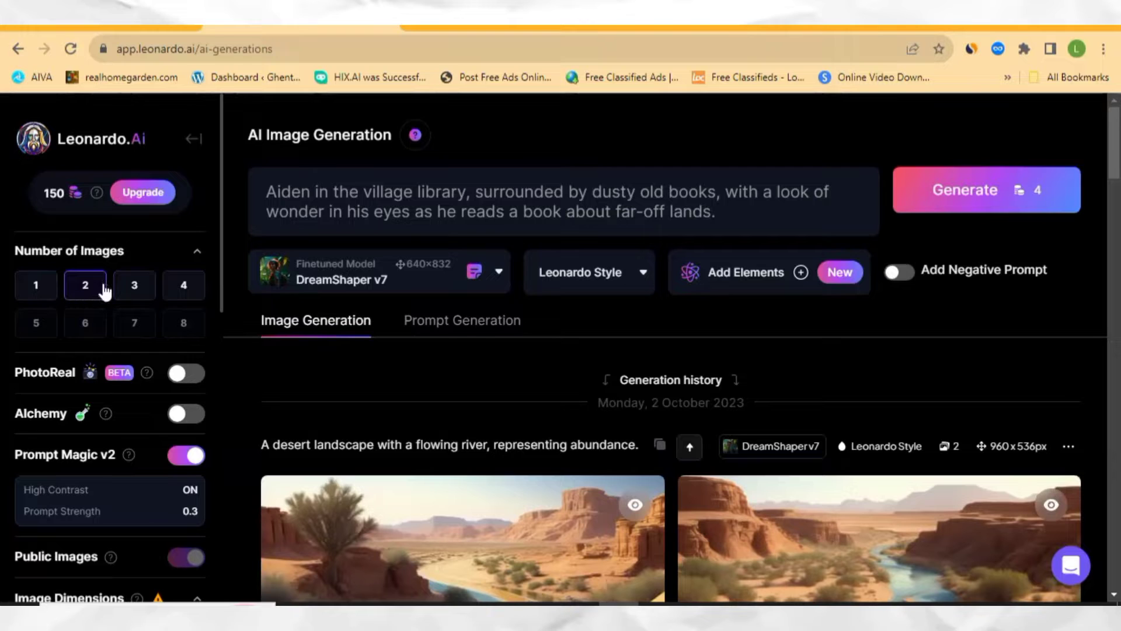
click(192, 290)
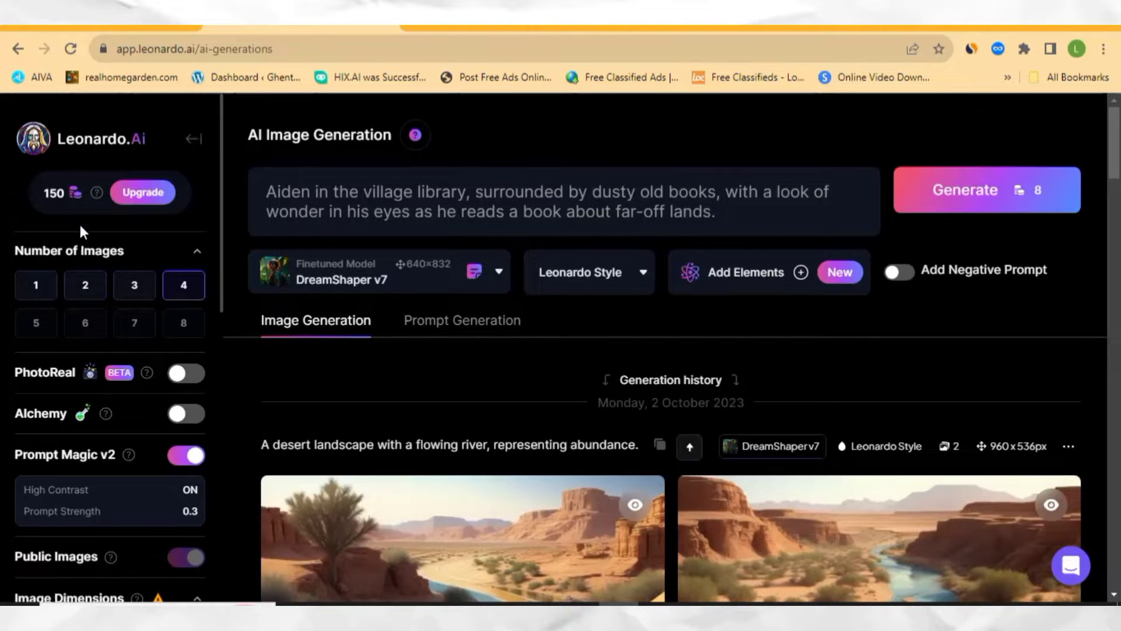
click(95, 295)
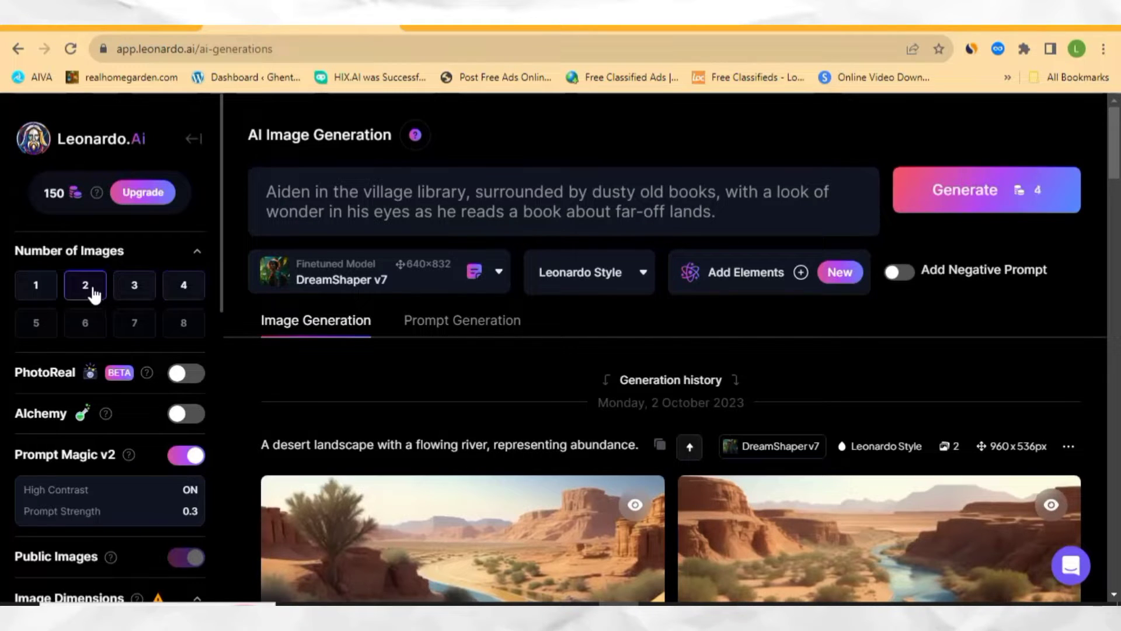
Generate two 976×544 images of Aiden in the village library.
click(984, 196)
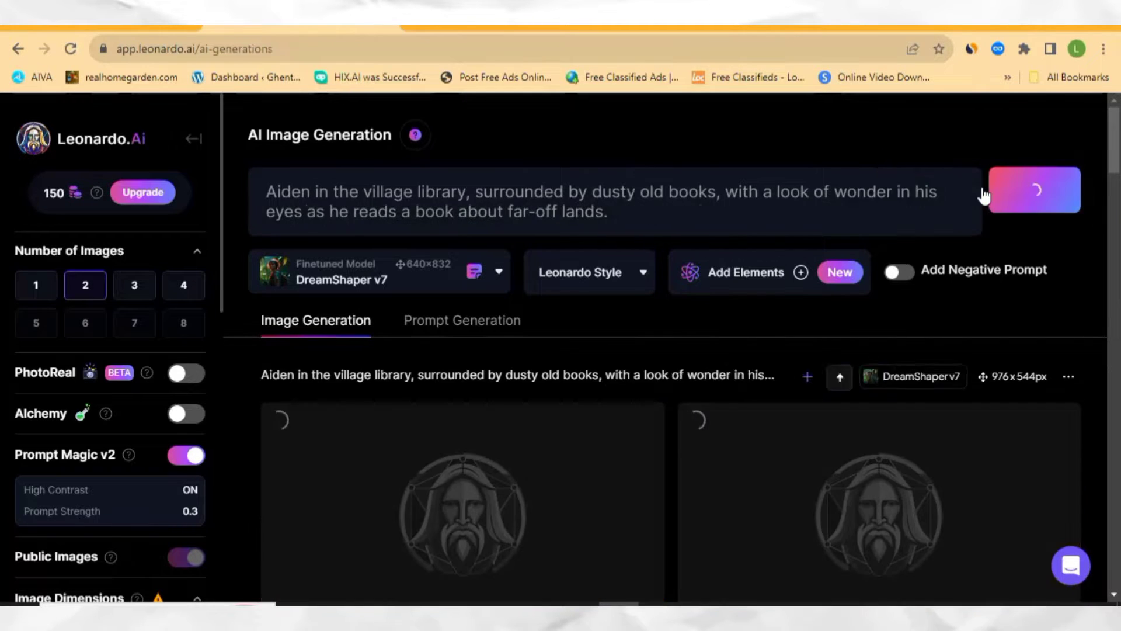
scroll(643, 393, down, 3)
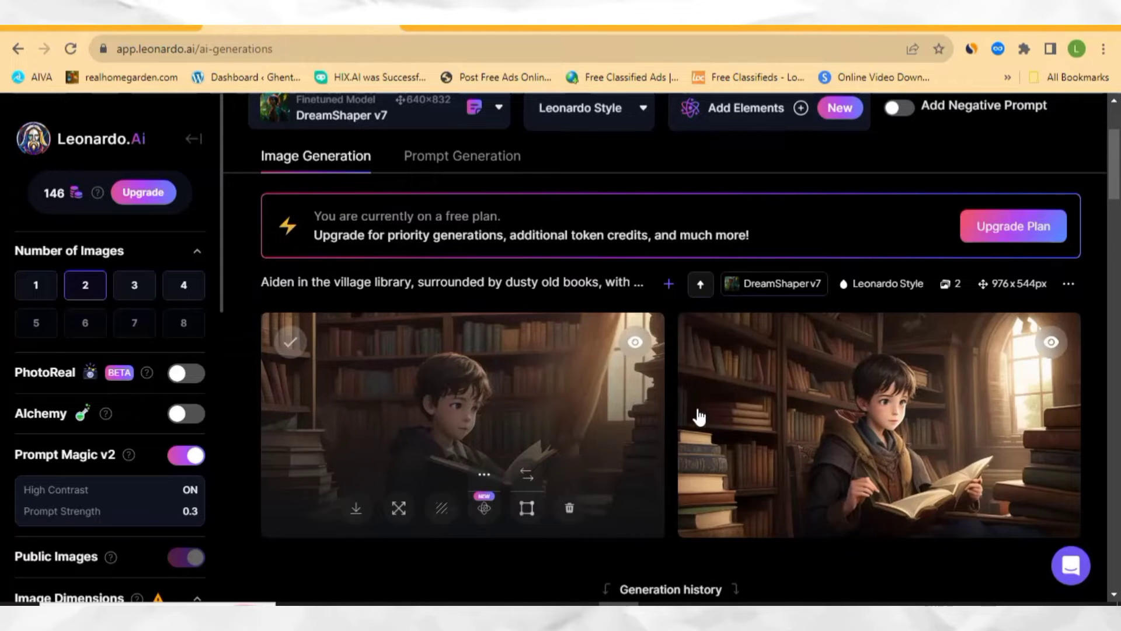
scroll(570, 418, down, 4)
scroll(468, 358, up, 4)
Download the first library image as a JPG and close the full-size viewer.
click(442, 413)
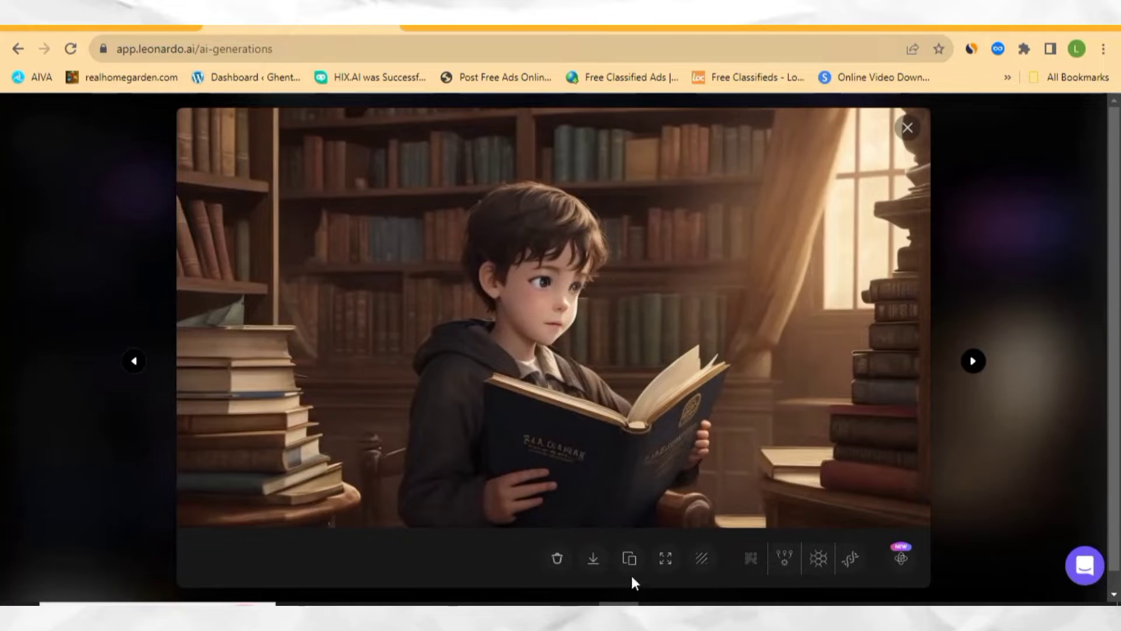
click(594, 561)
click(909, 127)
scroll(783, 438, down, 3)
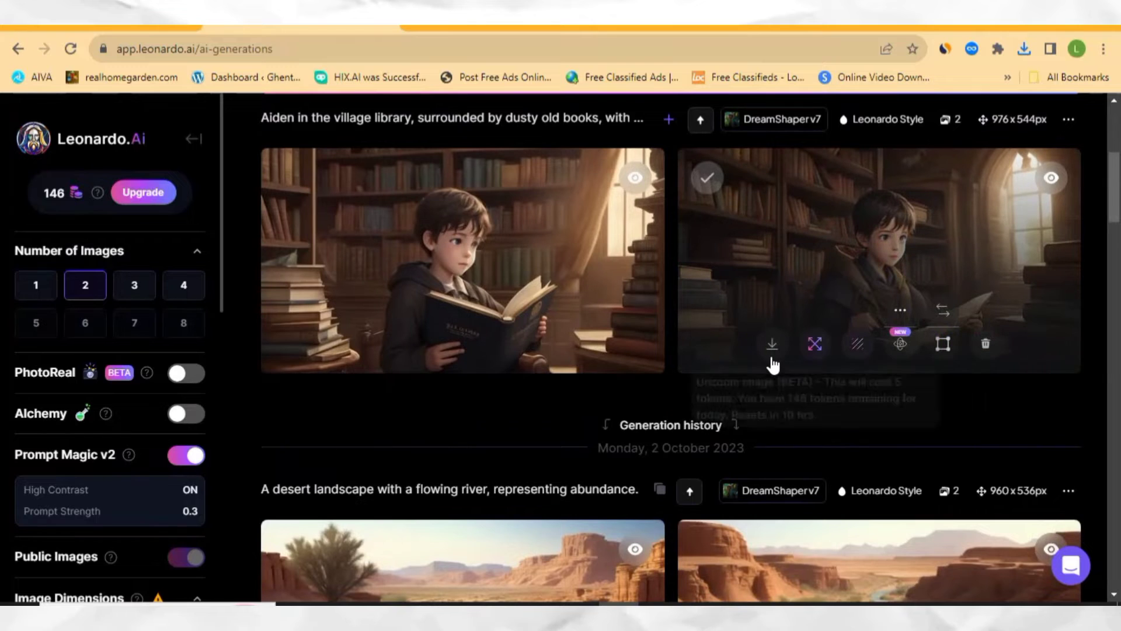
click(772, 344)
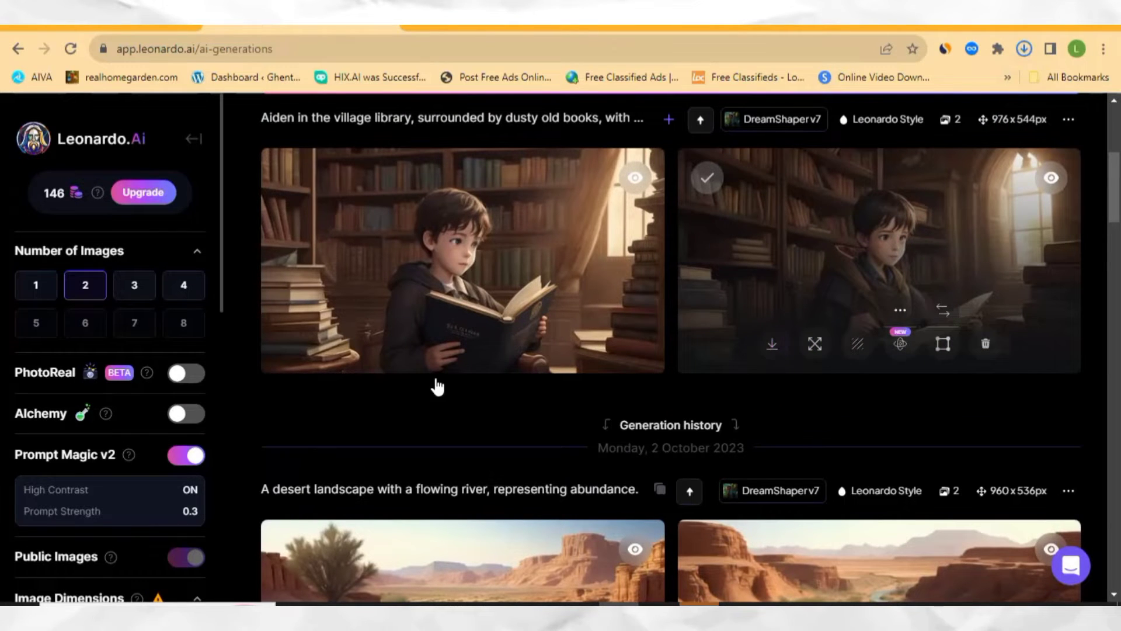
scroll(436, 362, up, 5)
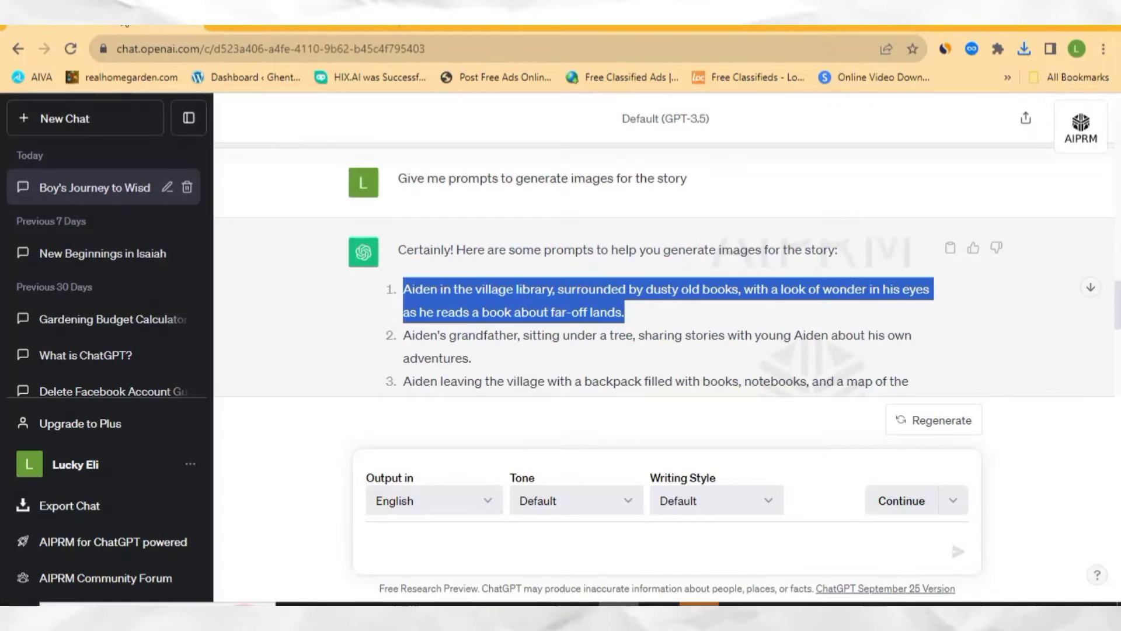
Replace Leonardo.Ai's prompt with ChatGPT's grandfather-under-a-tree prompt.
scroll(459, 264, down, 3)
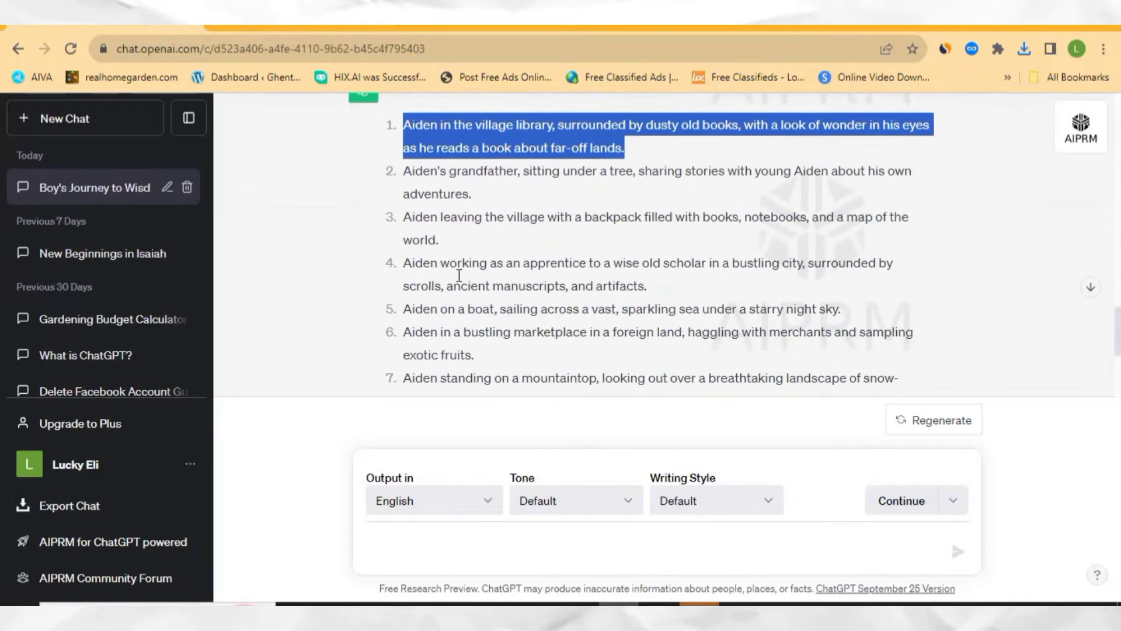
scroll(459, 264, up, 3)
drag(484, 366, 411, 337)
right_click(408, 335)
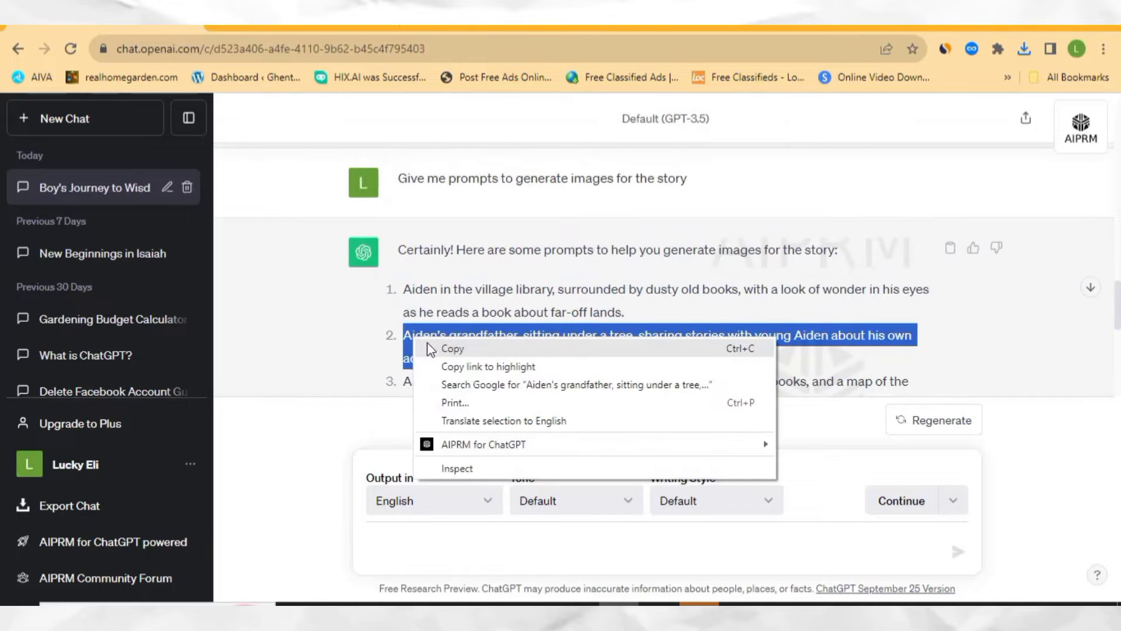
click(437, 351)
click(308, 28)
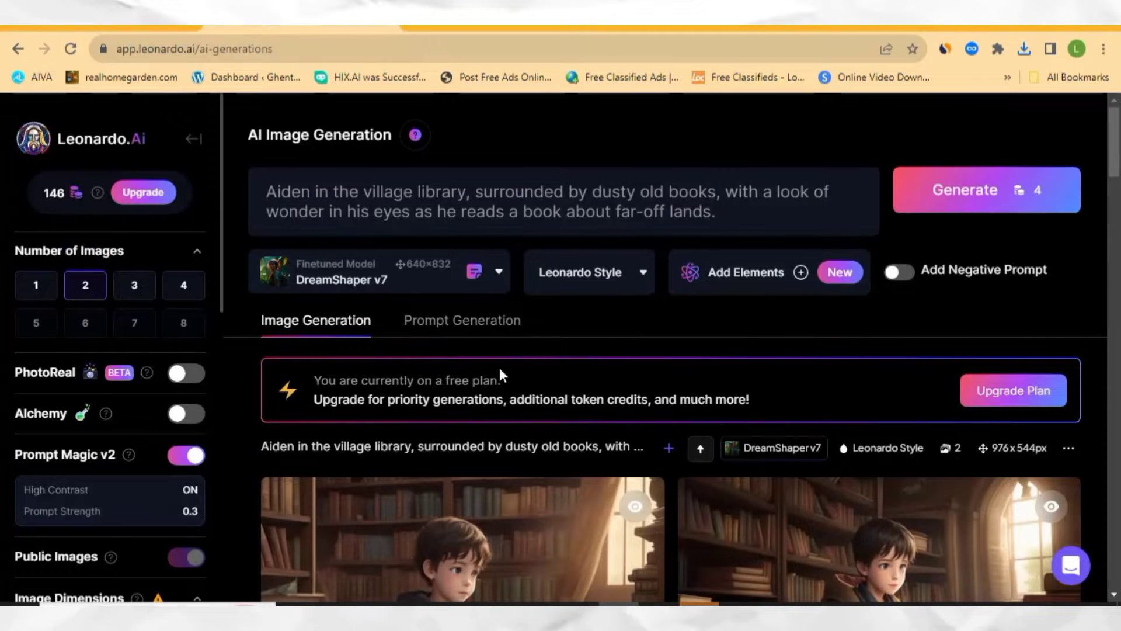
drag(718, 212, 267, 201)
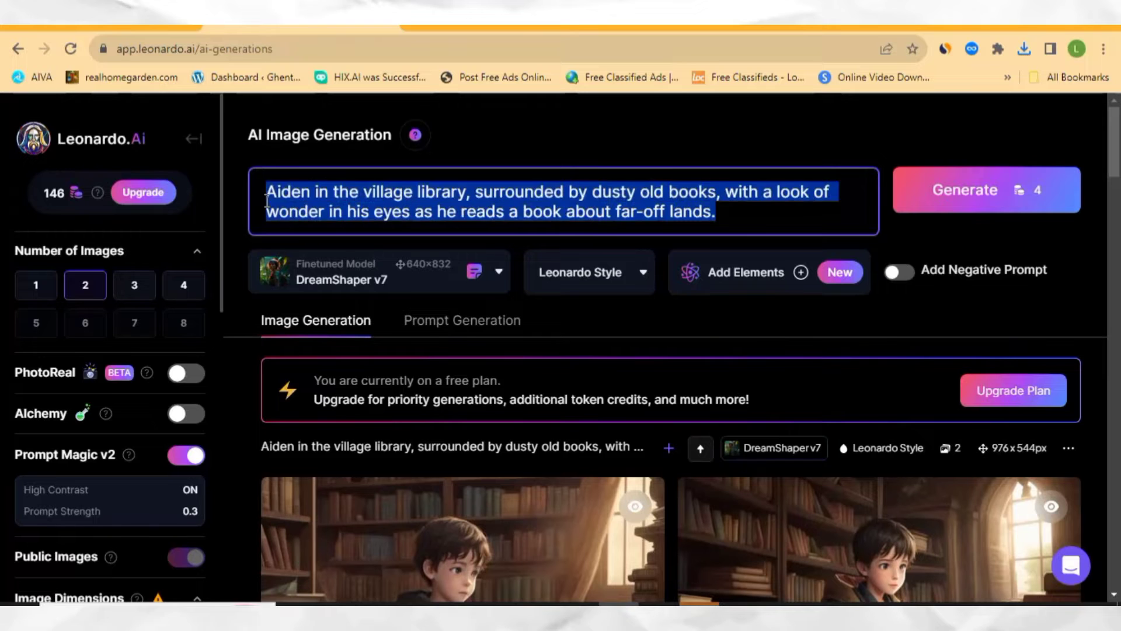
right_click(279, 192)
key(Escape)
key(ctrl+v)
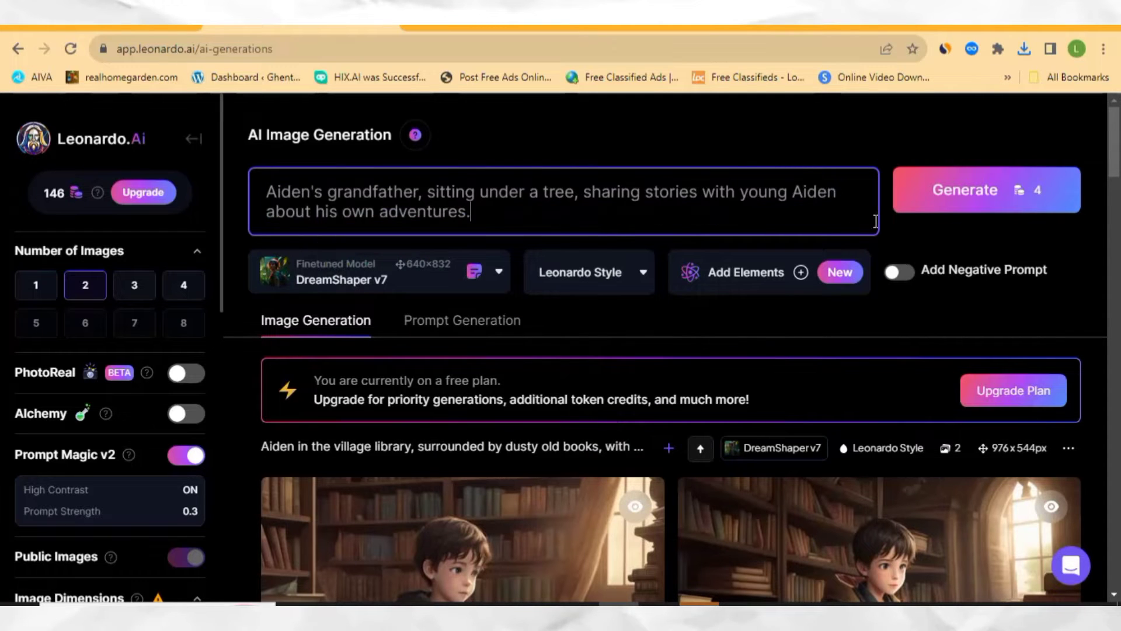
Generate the grandfather images, save the second as a 352 KB JPG, and return to ChatGPT.
click(968, 194)
scroll(603, 308, down, 3)
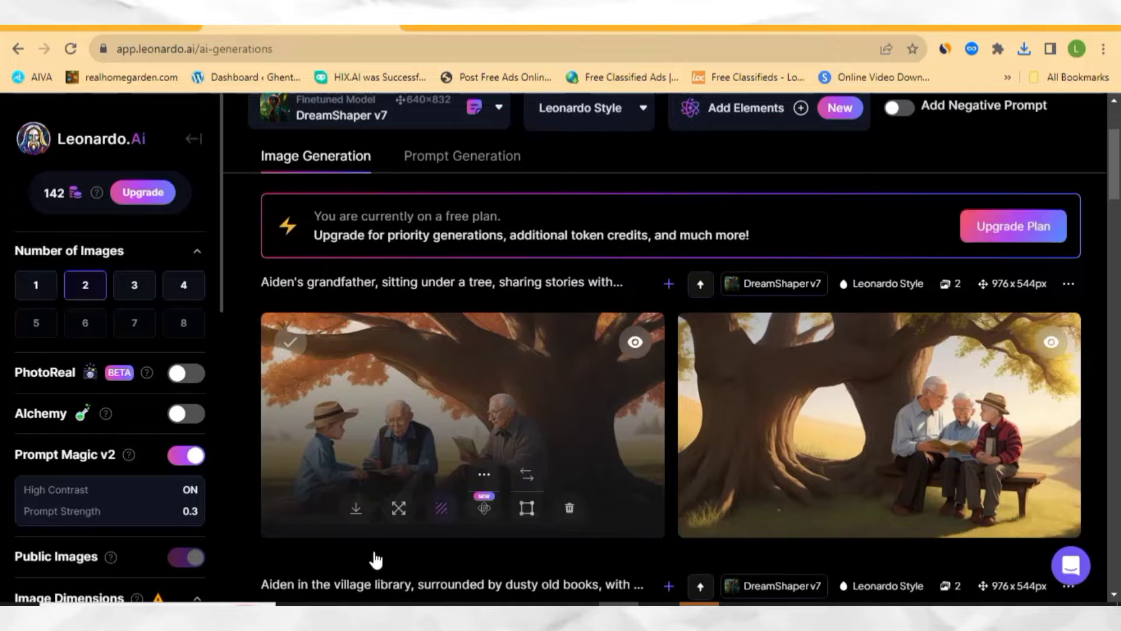
click(358, 517)
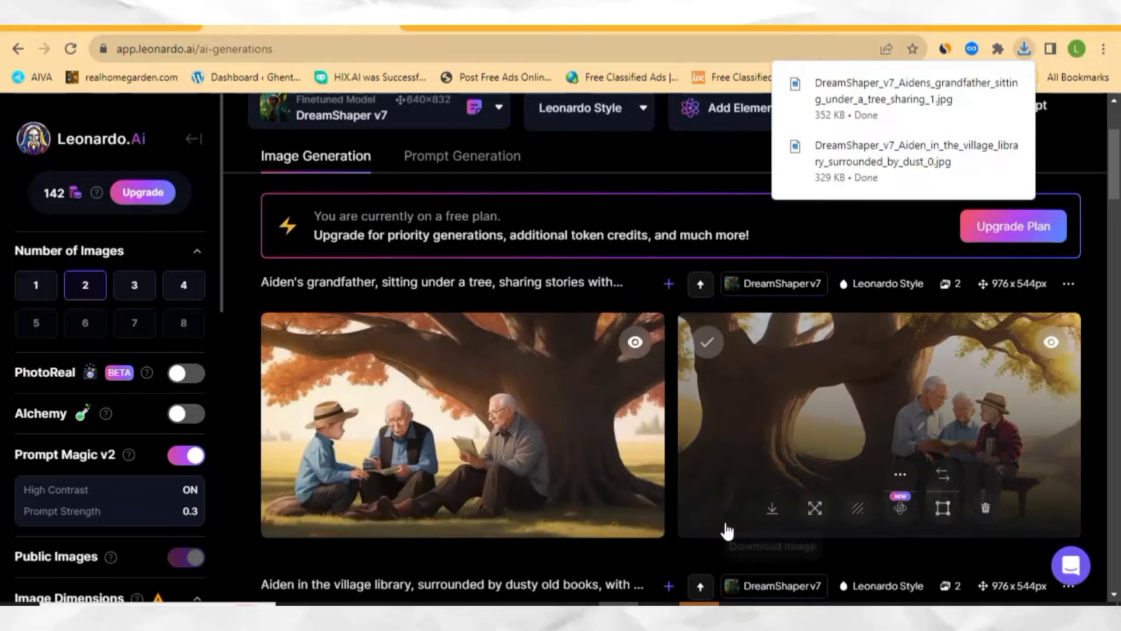
click(780, 518)
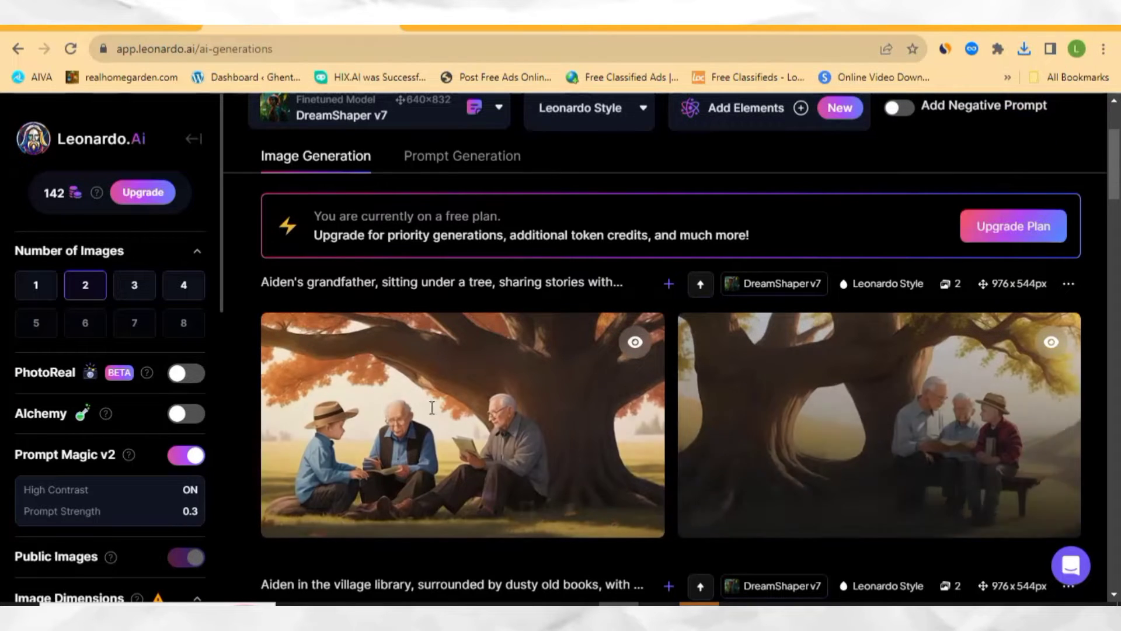
scroll(365, 362, down, 3)
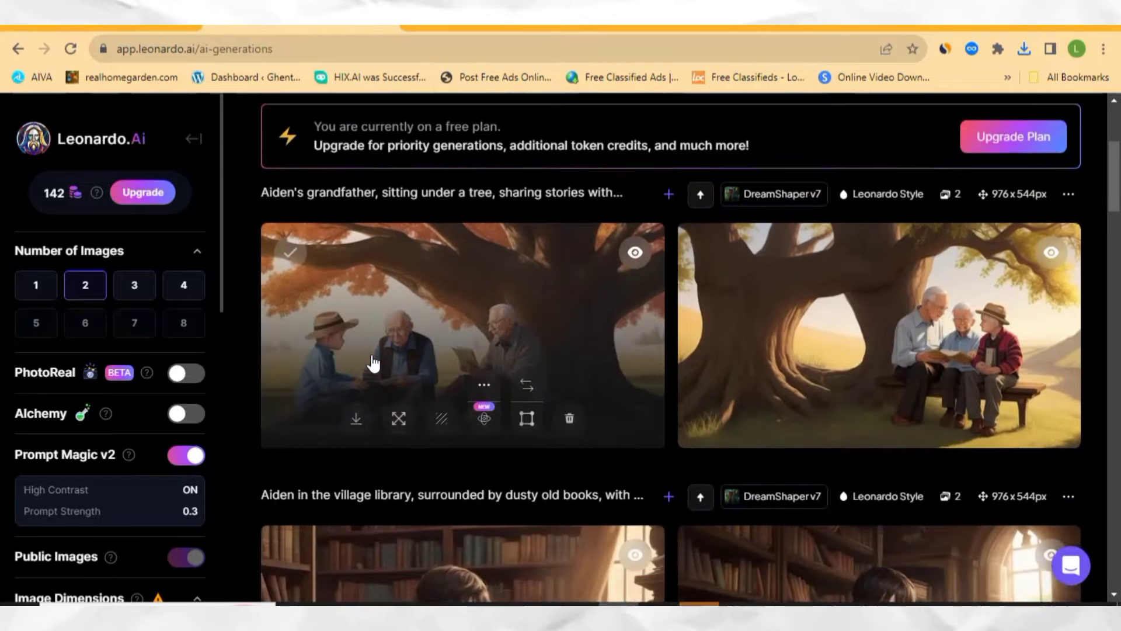
scroll(372, 363, up, 3)
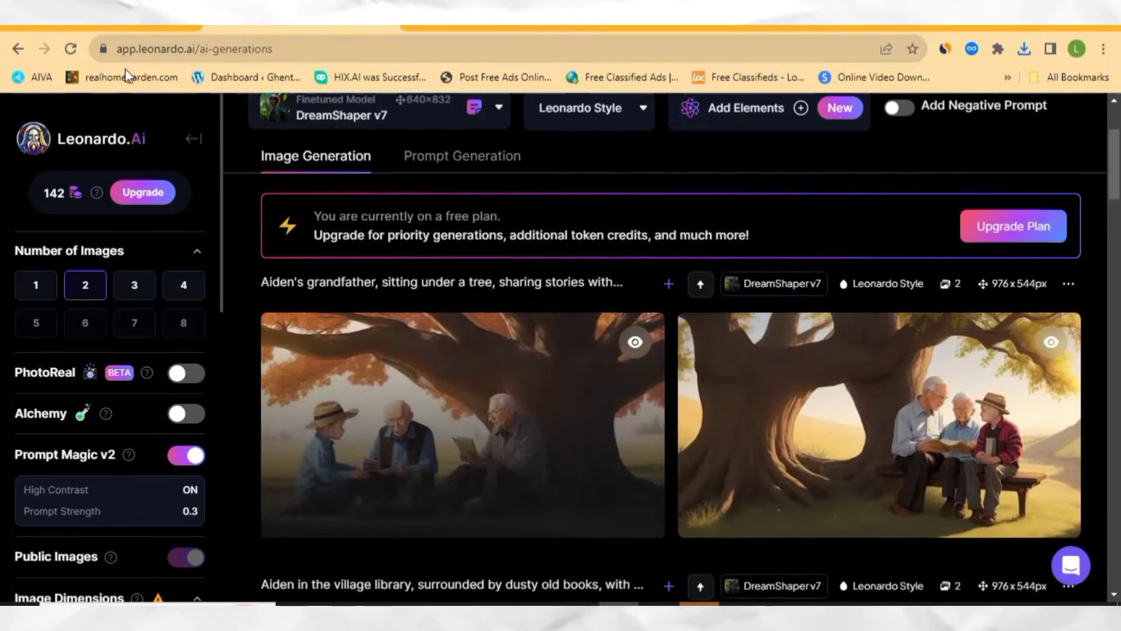
key(ctrl+Tab)
scroll(446, 284, down, 2)
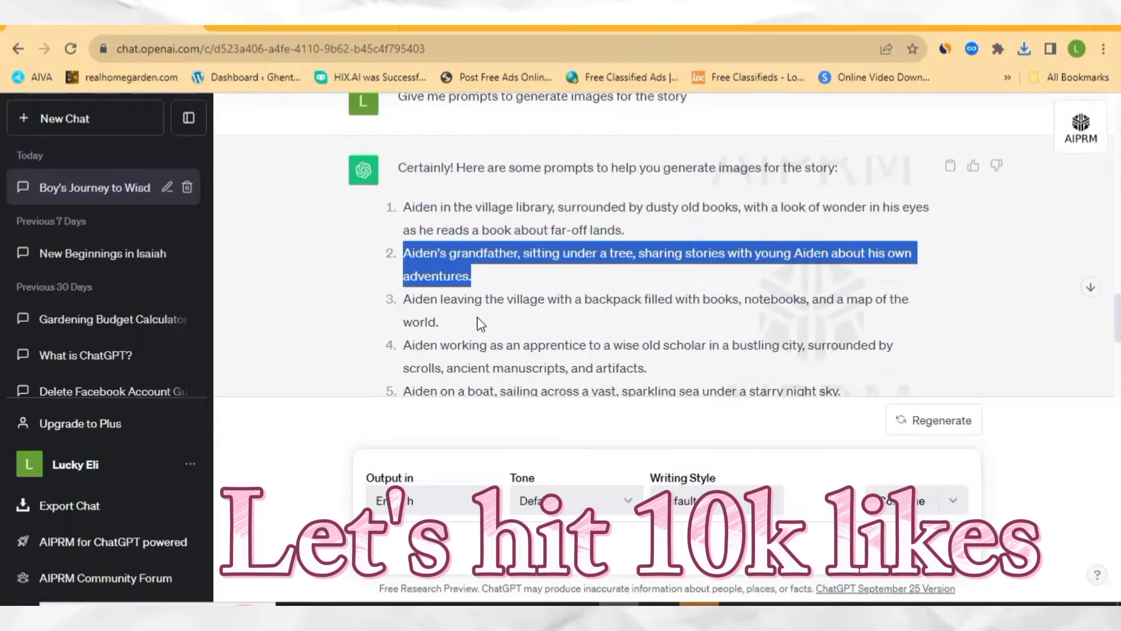
Replace Leonardo.Ai's prompt with ChatGPT's prompt about Aiden leaving the village.
drag(439, 322, 404, 302)
right_click(426, 300)
click(457, 314)
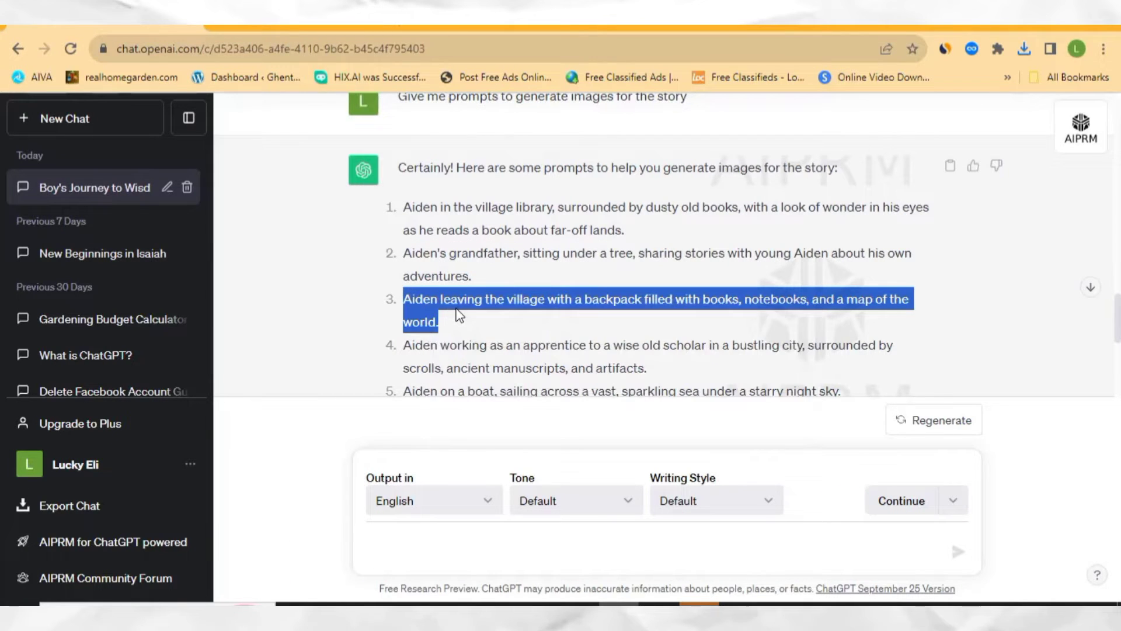
key(ctrl+Tab)
scroll(477, 252, up, 3)
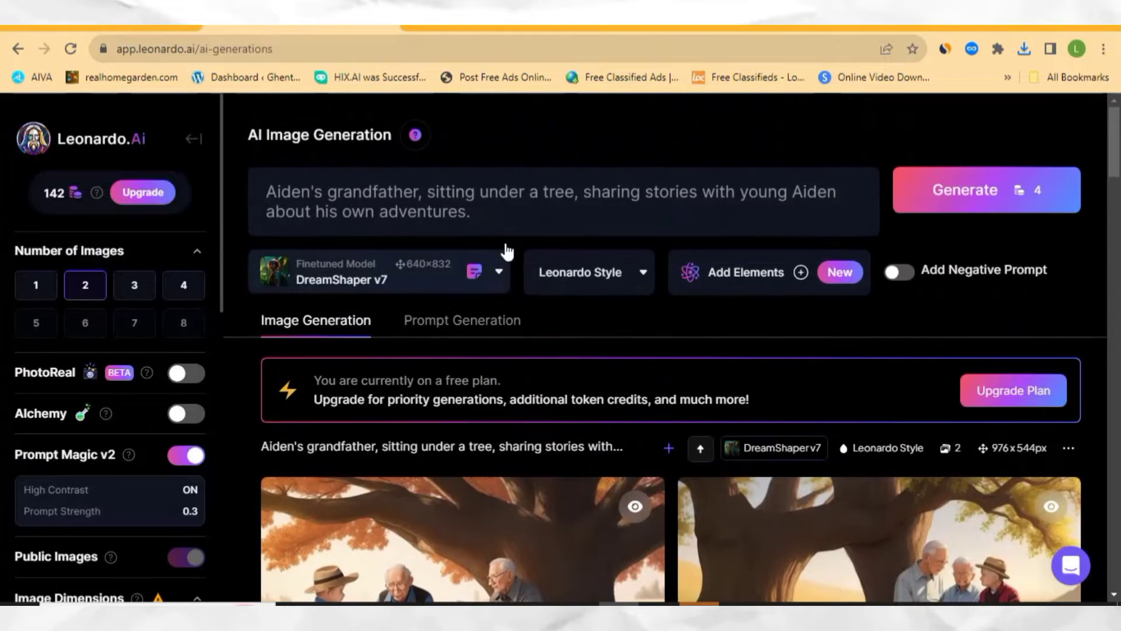
drag(484, 223, 267, 193)
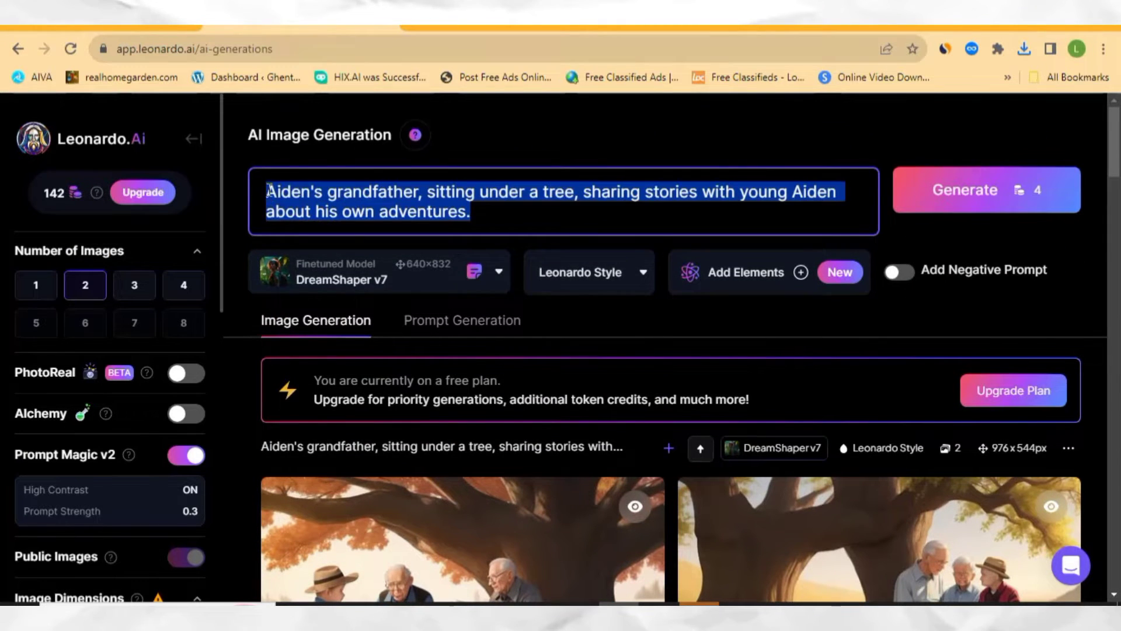
right_click(269, 192)
click(345, 261)
Generate the village-departure images and save the left one as a 322 KB JPG.
click(972, 192)
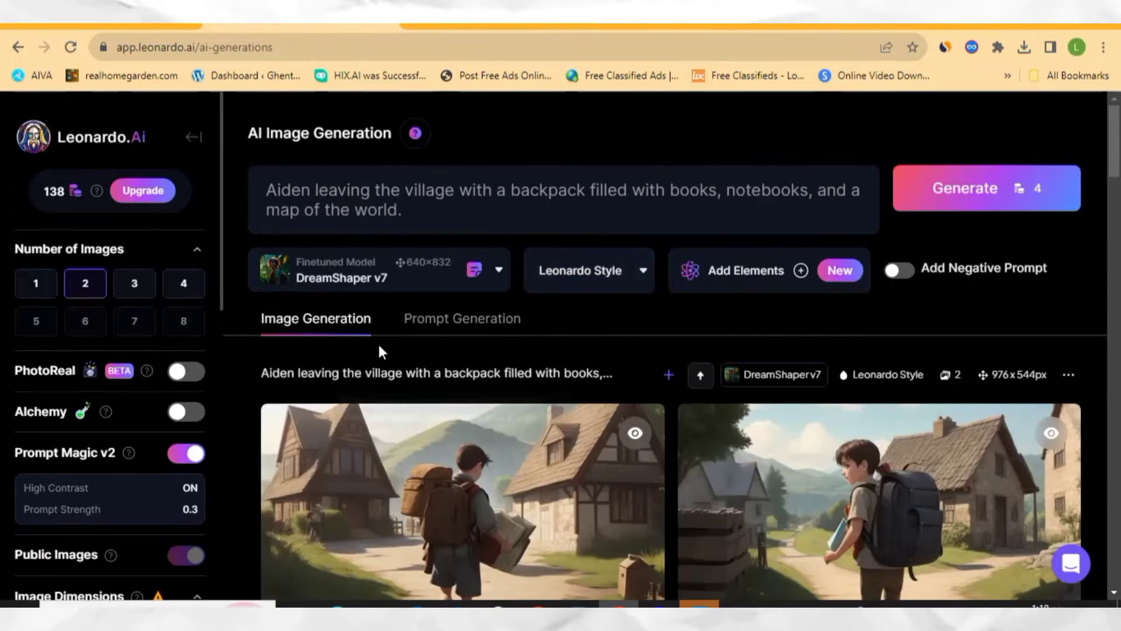
mouse_move(452, 454)
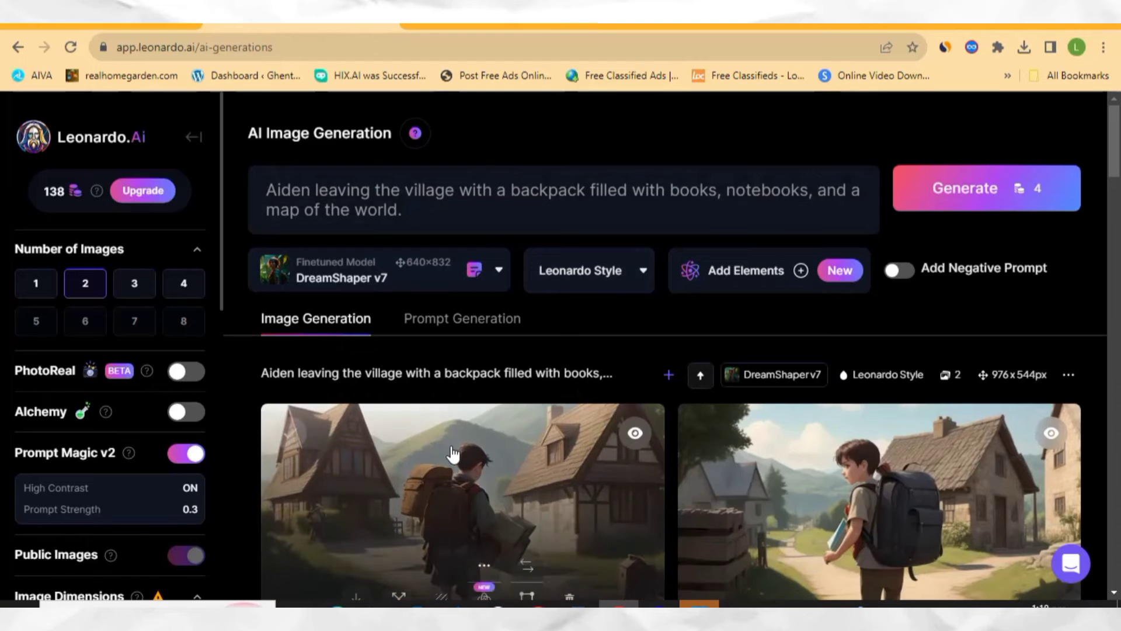
scroll(453, 455, down, 5)
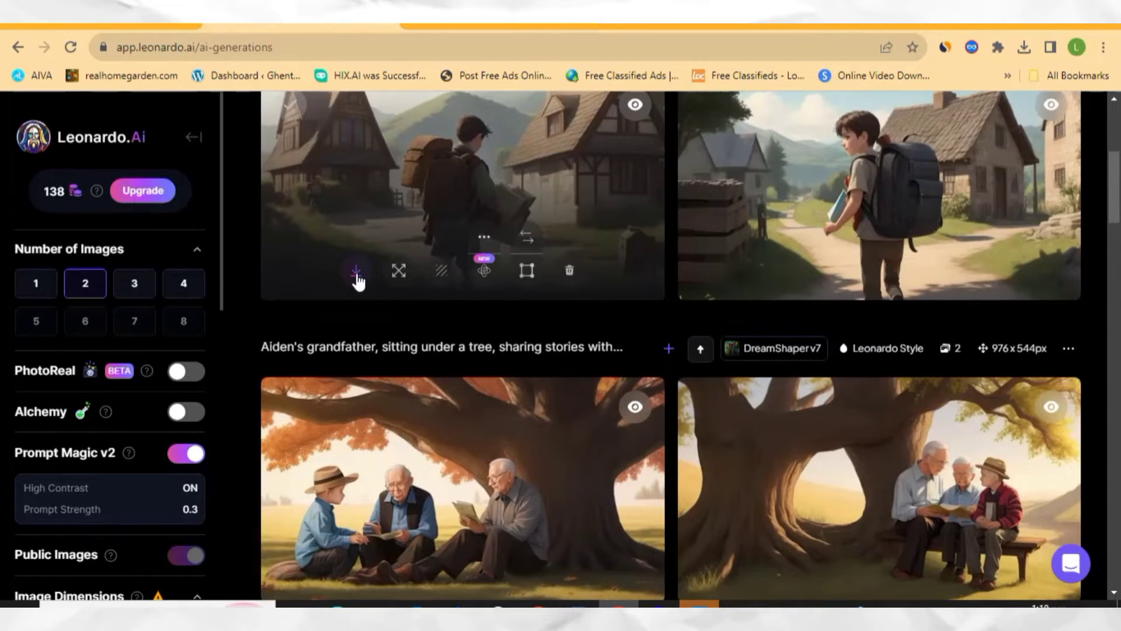
click(356, 276)
scroll(726, 341, up, 3)
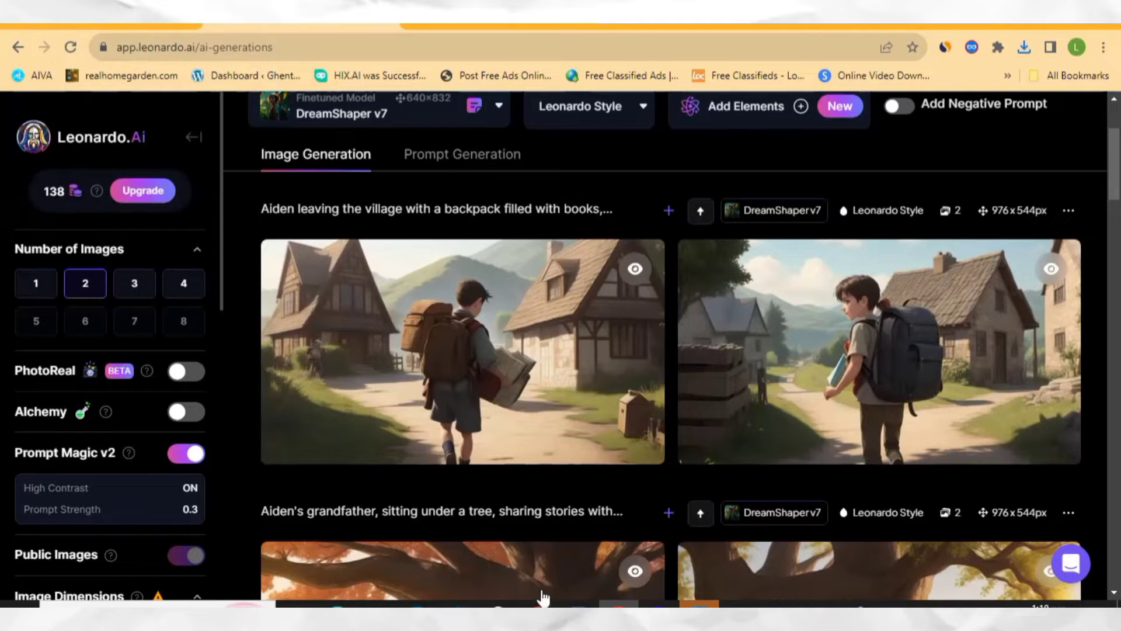
mouse_move(876, 351)
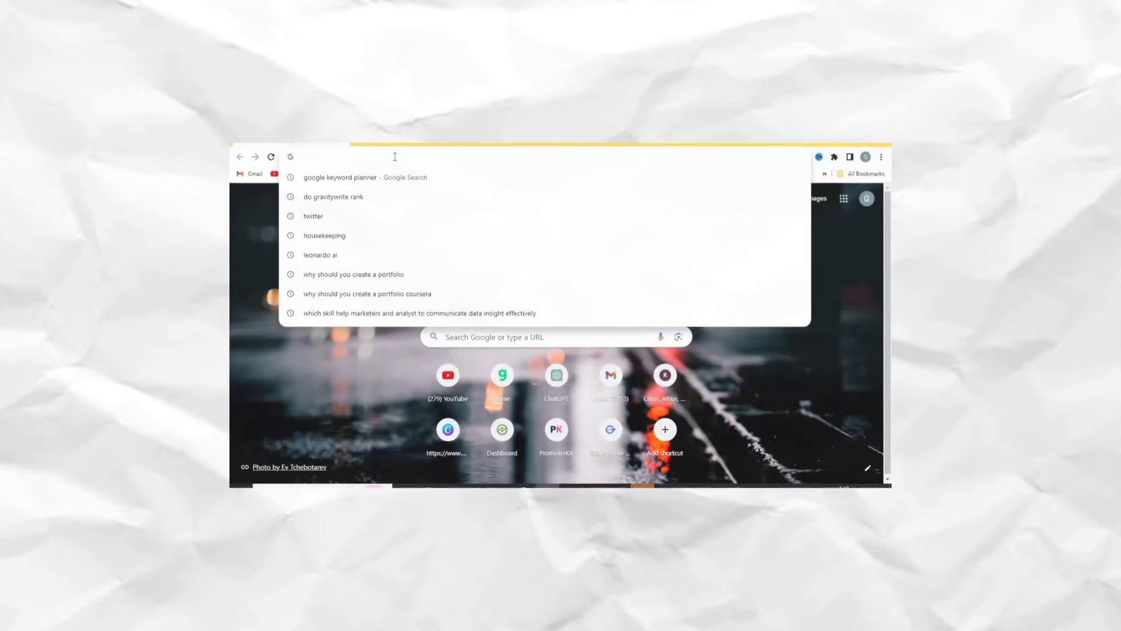
Go to ElevenLabs' Speech Synthesis page via the 'ele' address-bar suggestion.
text(ele)
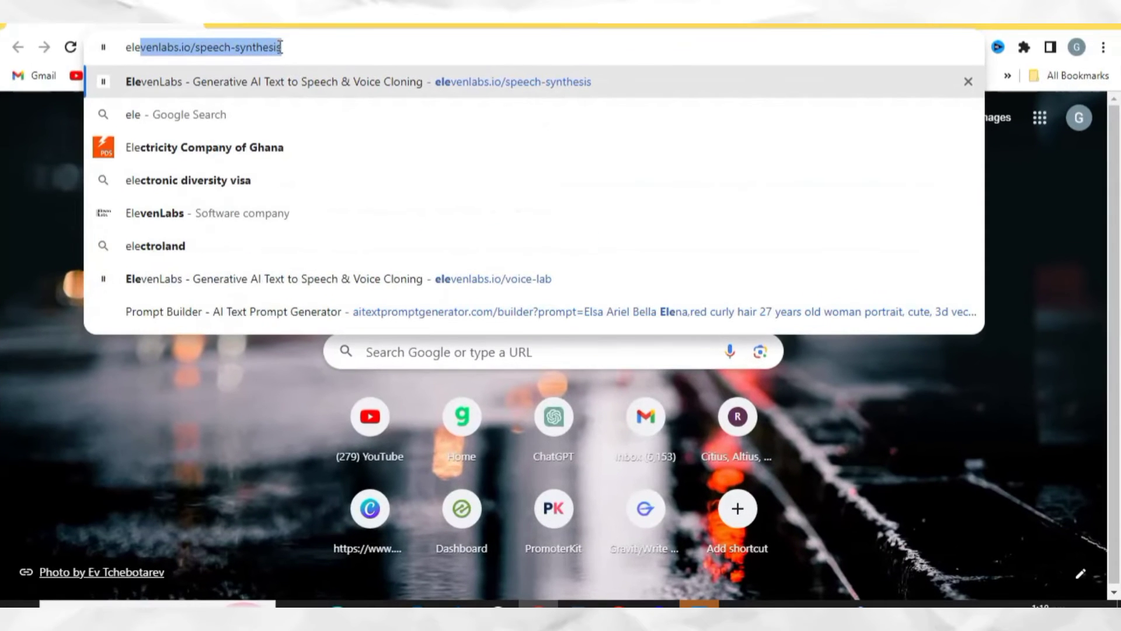
key(Return)
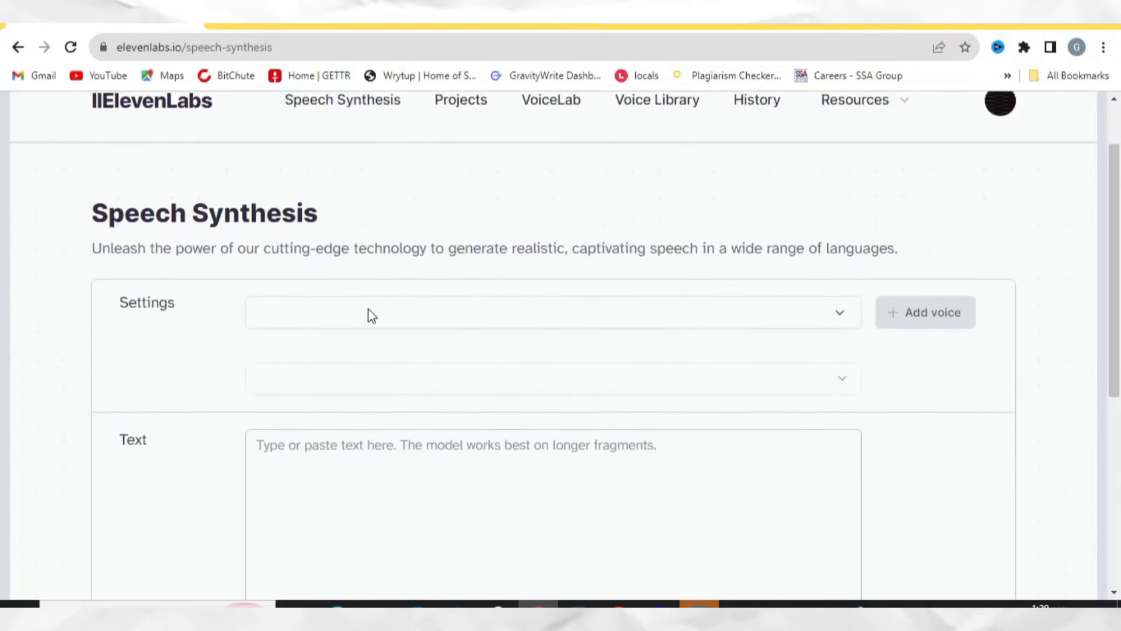
scroll(368, 315, down, 5)
scroll(368, 310, up, 5)
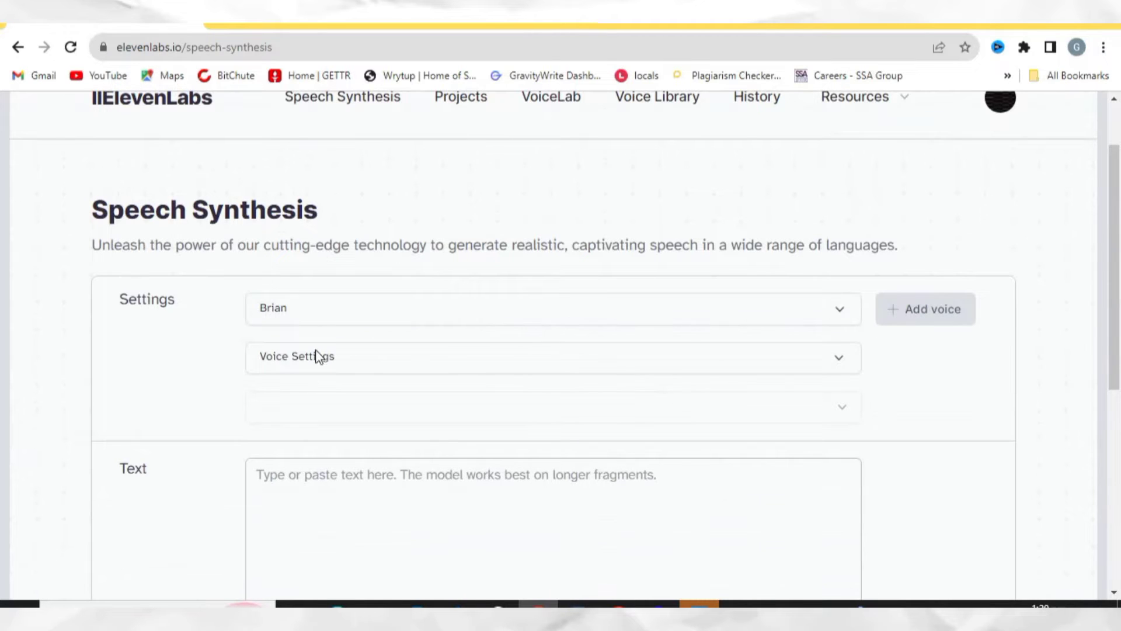
scroll(175, 220, up, 2)
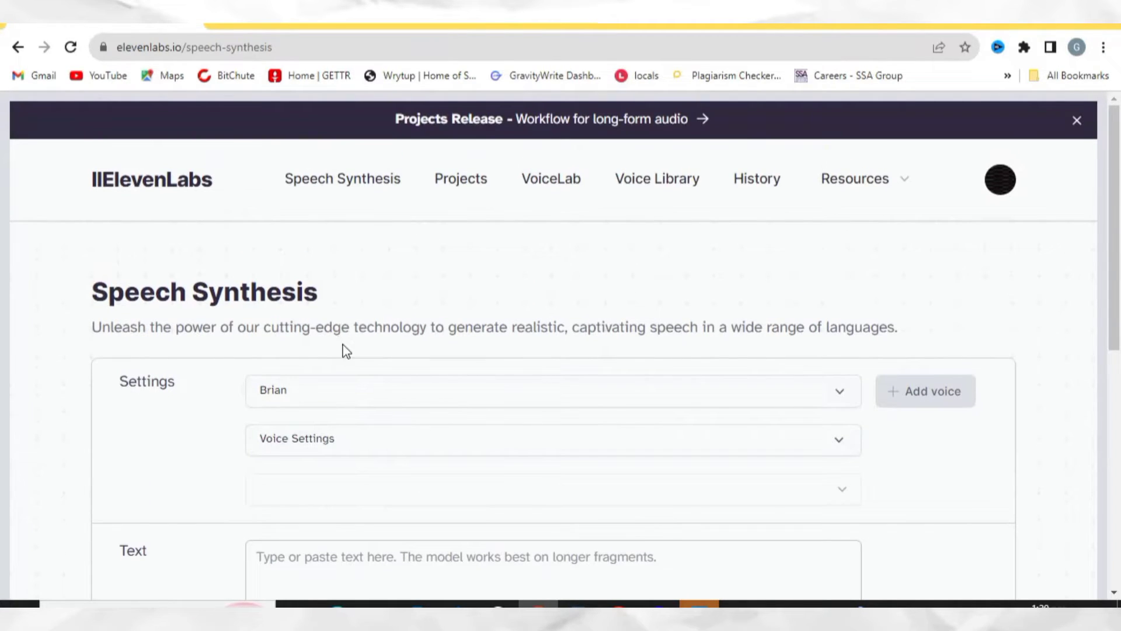
scroll(394, 342, down, 2)
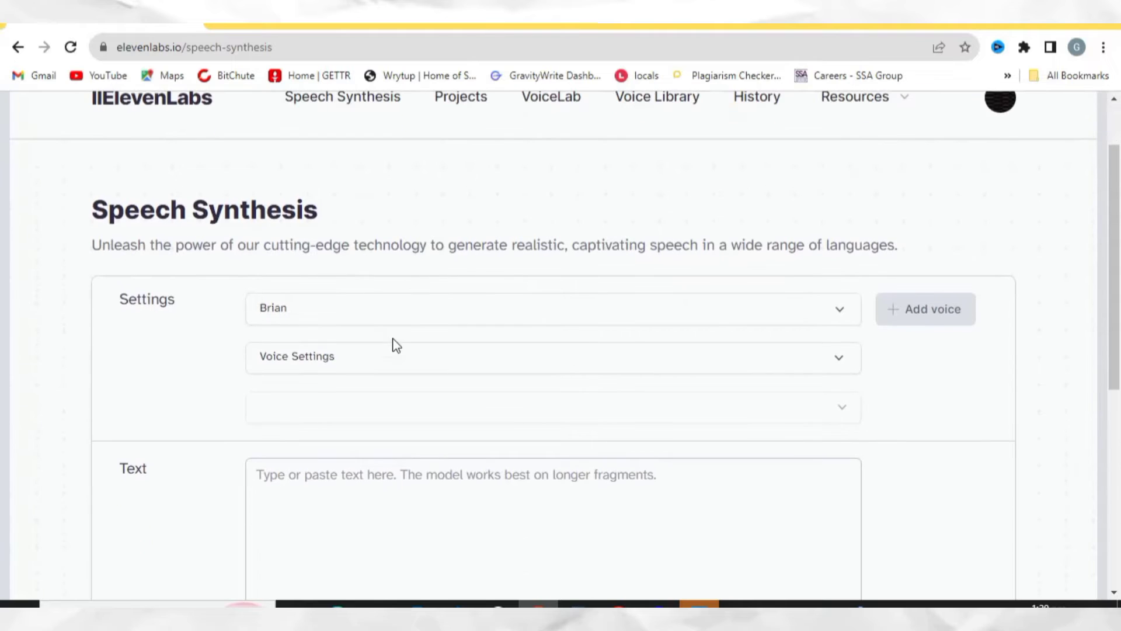
scroll(395, 344, up, 2)
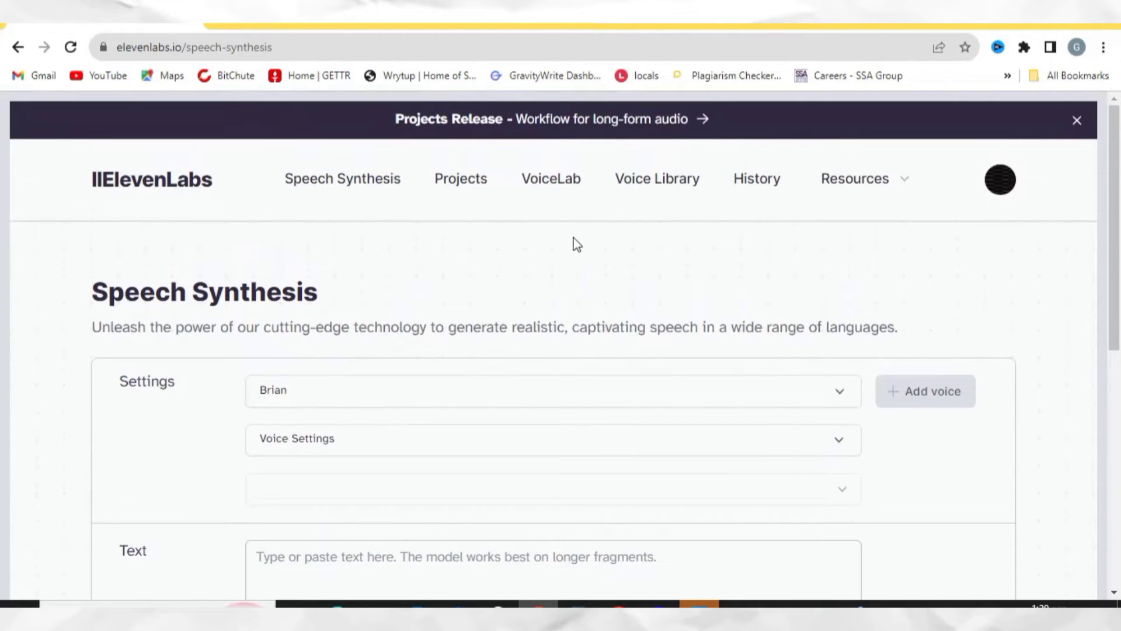
Copy the first paragraph of ChatGPT's Aiden story to the clipboard.
click(619, 604)
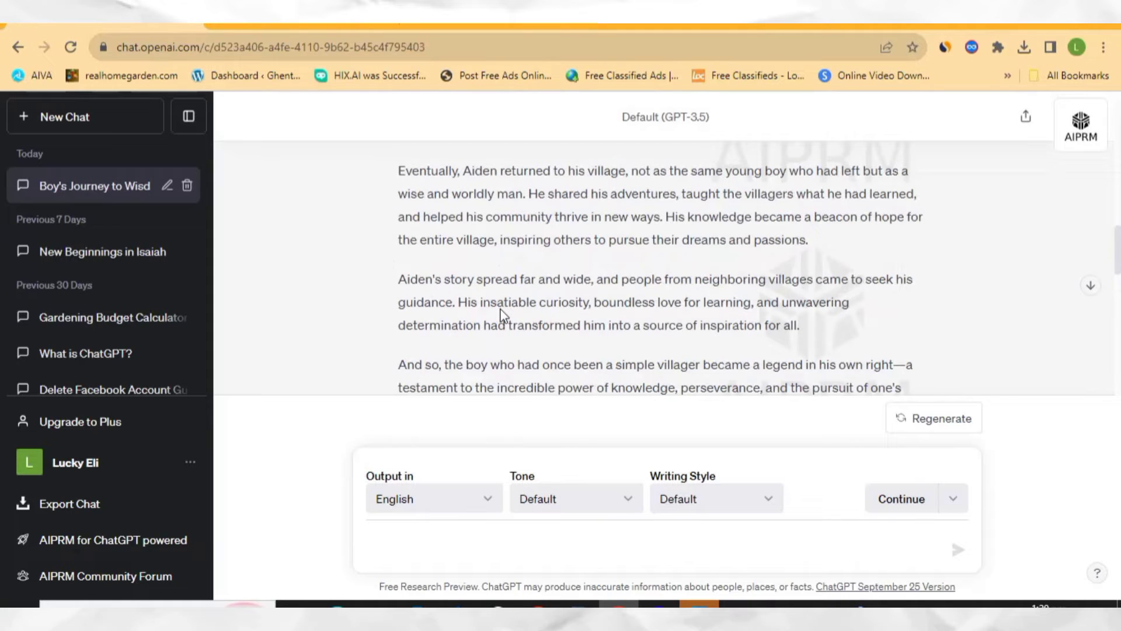
scroll(496, 310, up, 5)
scroll(470, 277, up, 5)
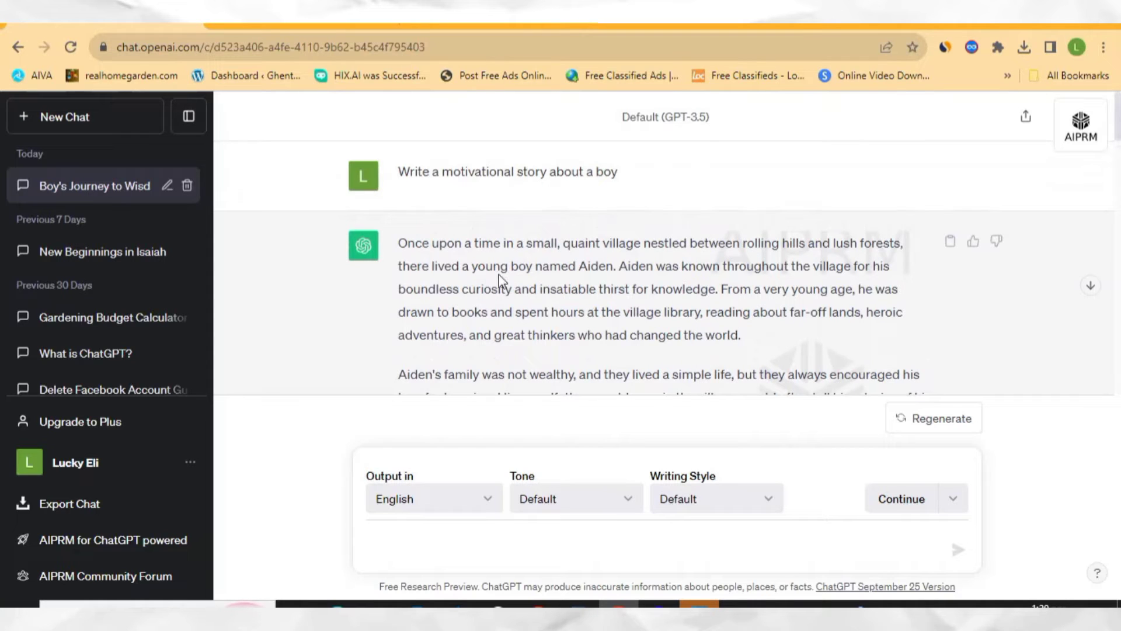
drag(741, 335, 402, 243)
key(ctrl+c)
right_click(468, 243)
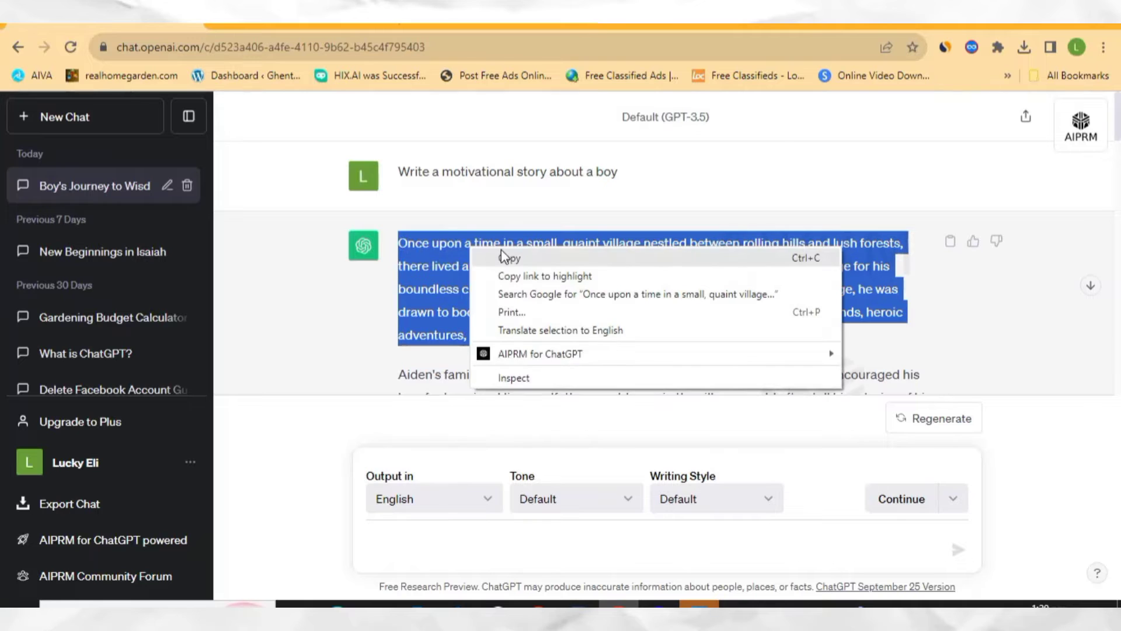
click(504, 251)
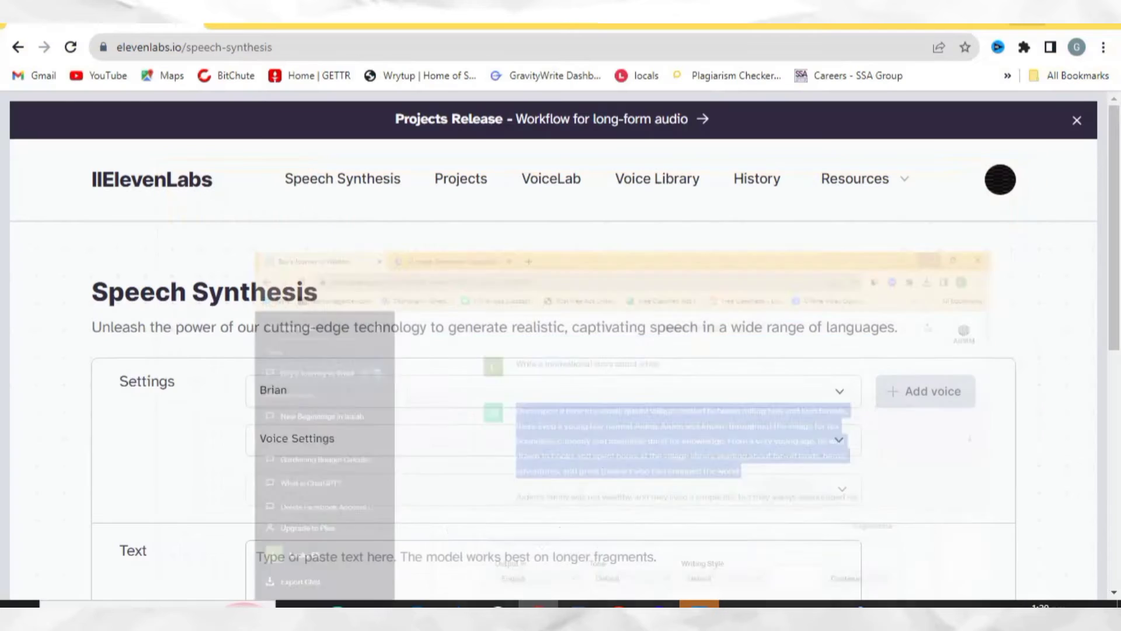
Paste the story's opening paragraph into the Text box and choose the Dave - deep and gruff voice.
right_click(270, 520)
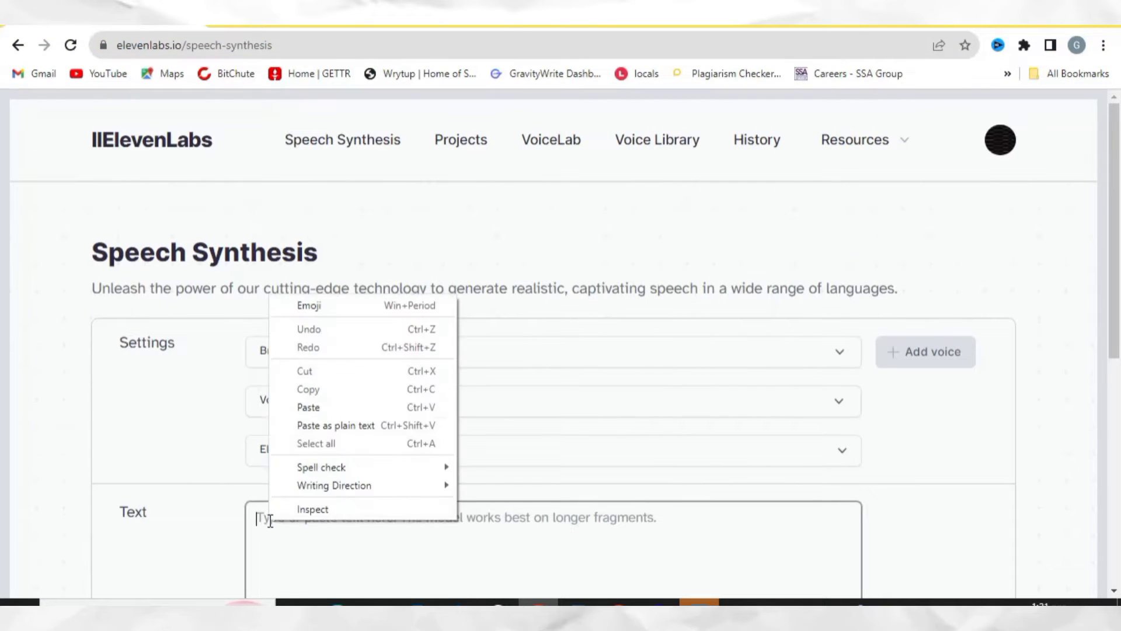
click(302, 414)
scroll(420, 380, down, 4)
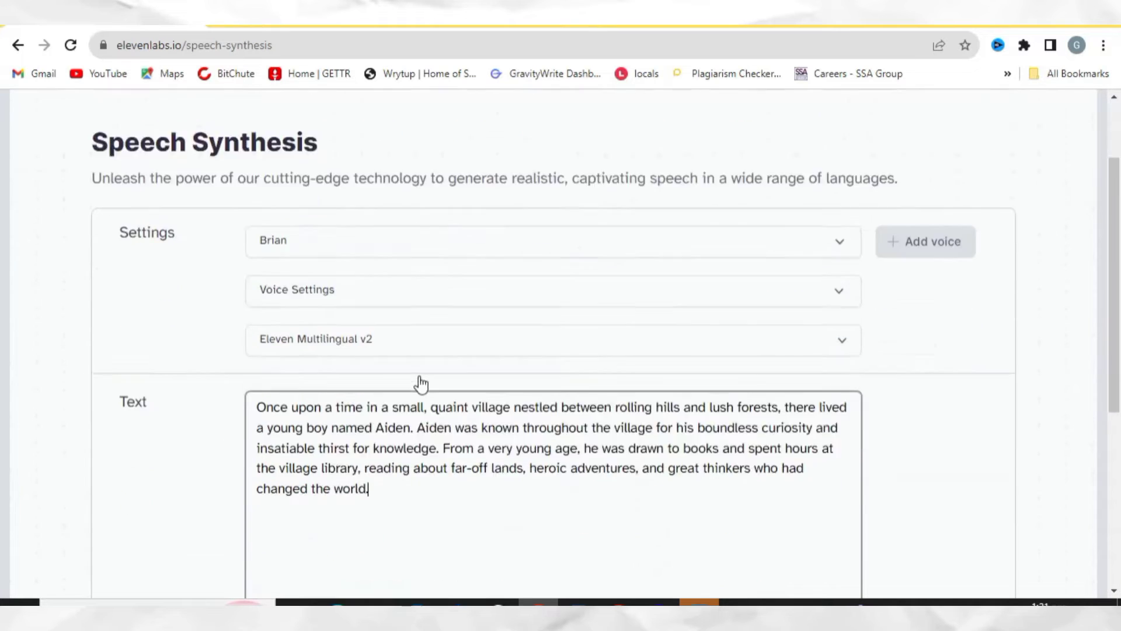
scroll(428, 366, up, 4)
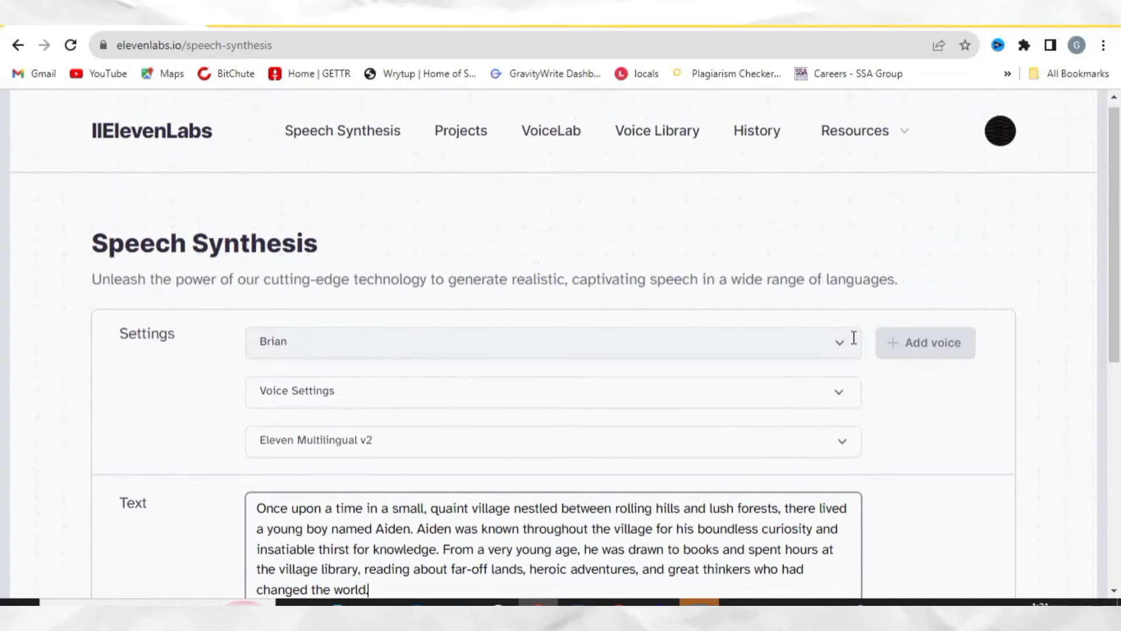
click(836, 344)
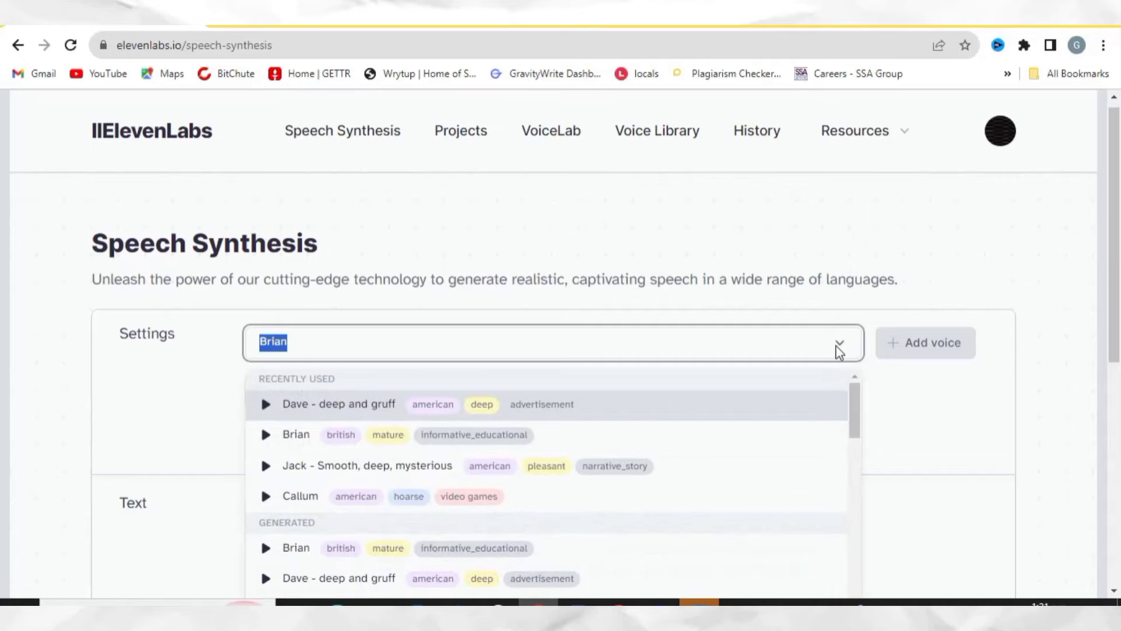
scroll(471, 421, down, 2)
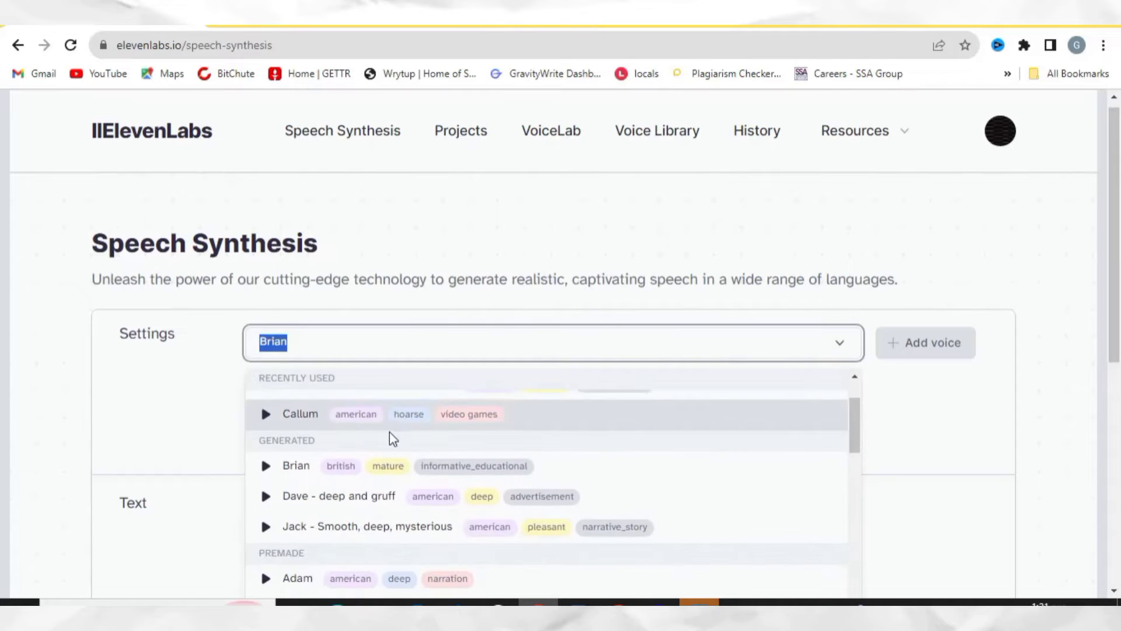
scroll(377, 464, up, 2)
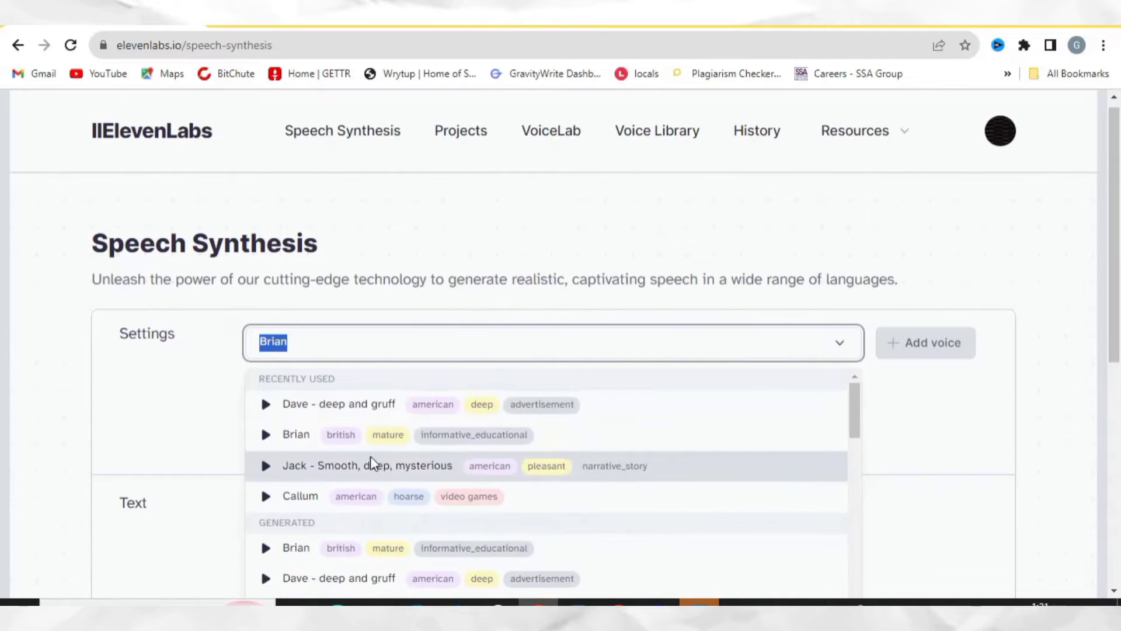
click(290, 412)
Generate the 26-second narration and download it as an MP3.
scroll(450, 456, down, 4)
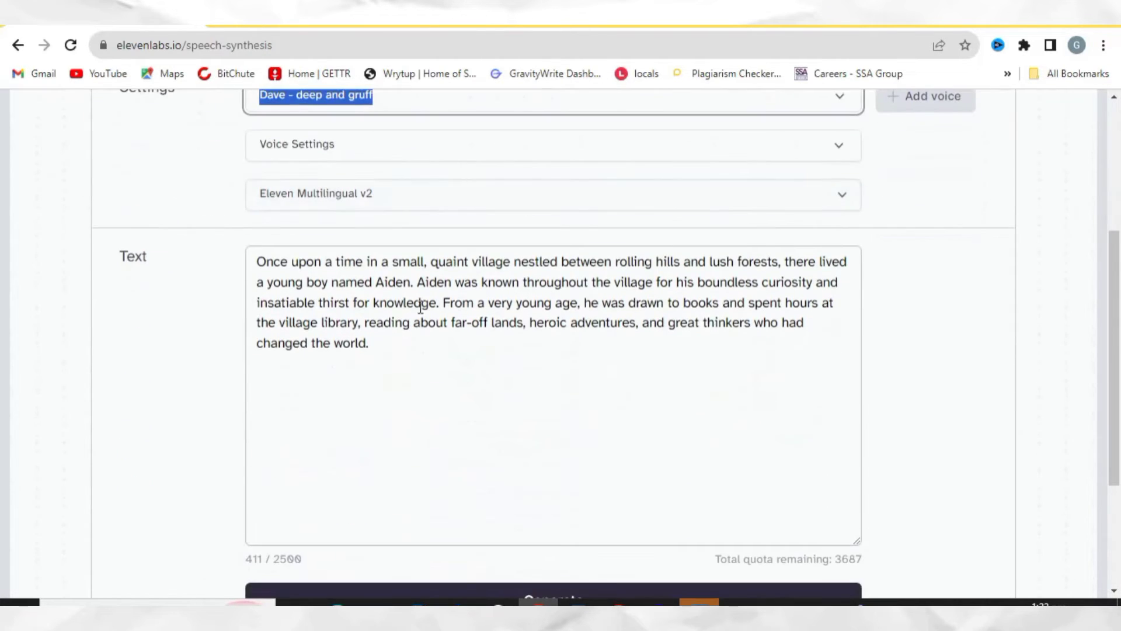
scroll(431, 303, down, 3)
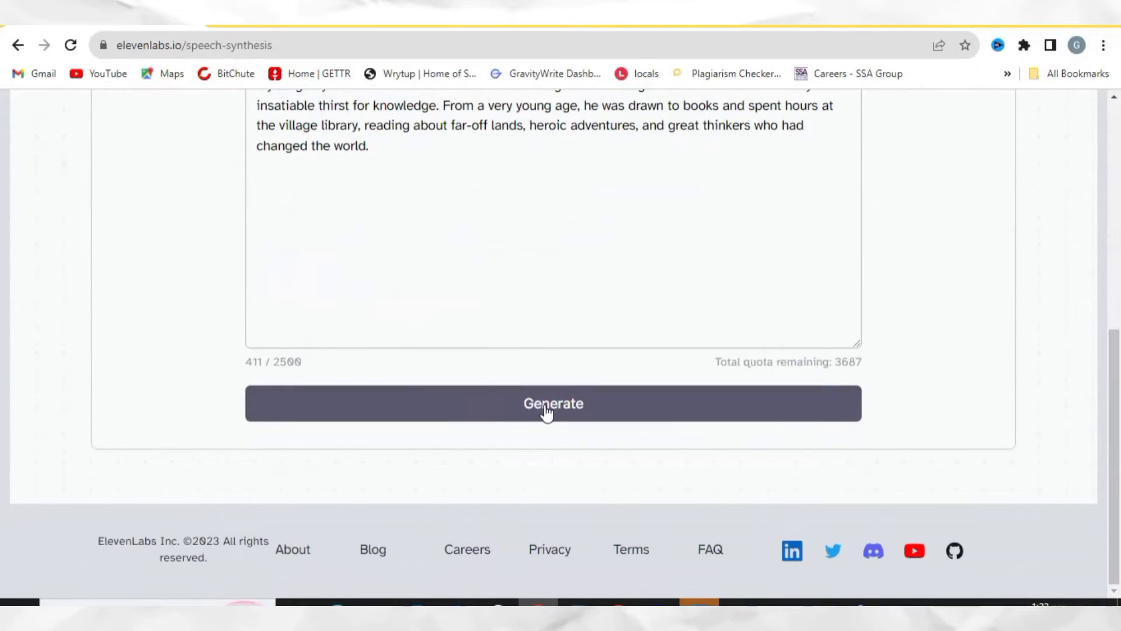
click(566, 411)
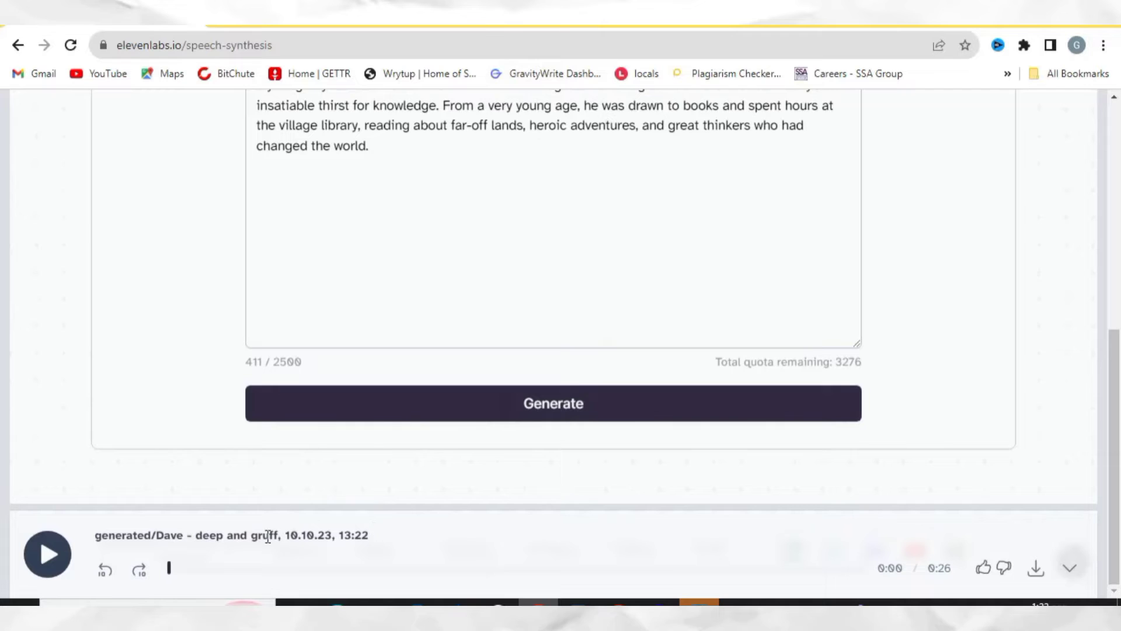
click(1036, 573)
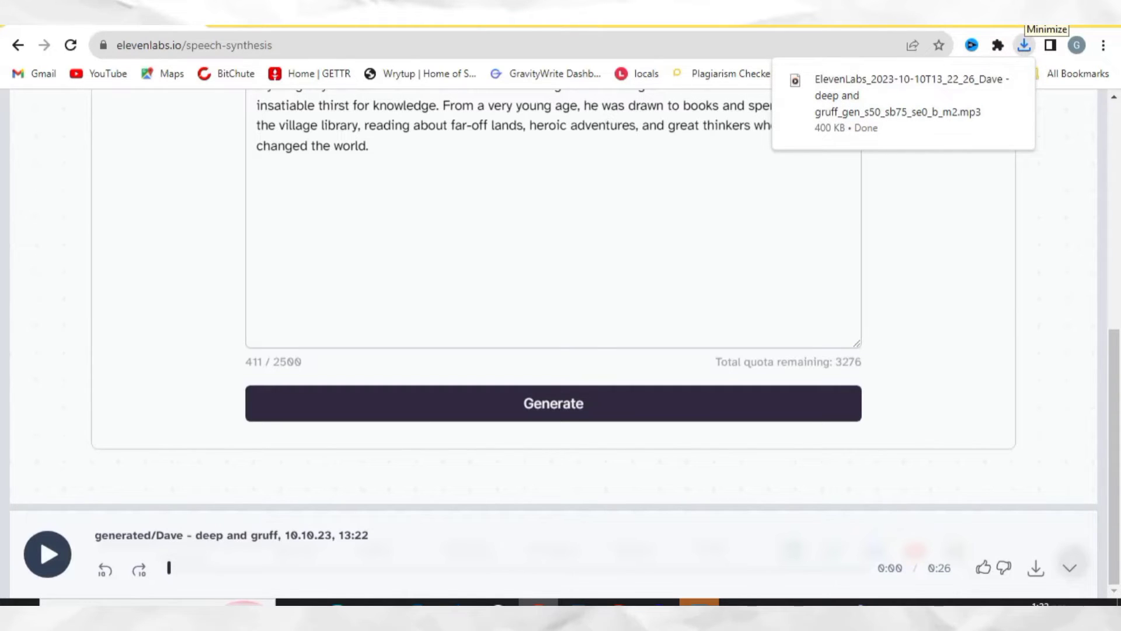
click(1051, 12)
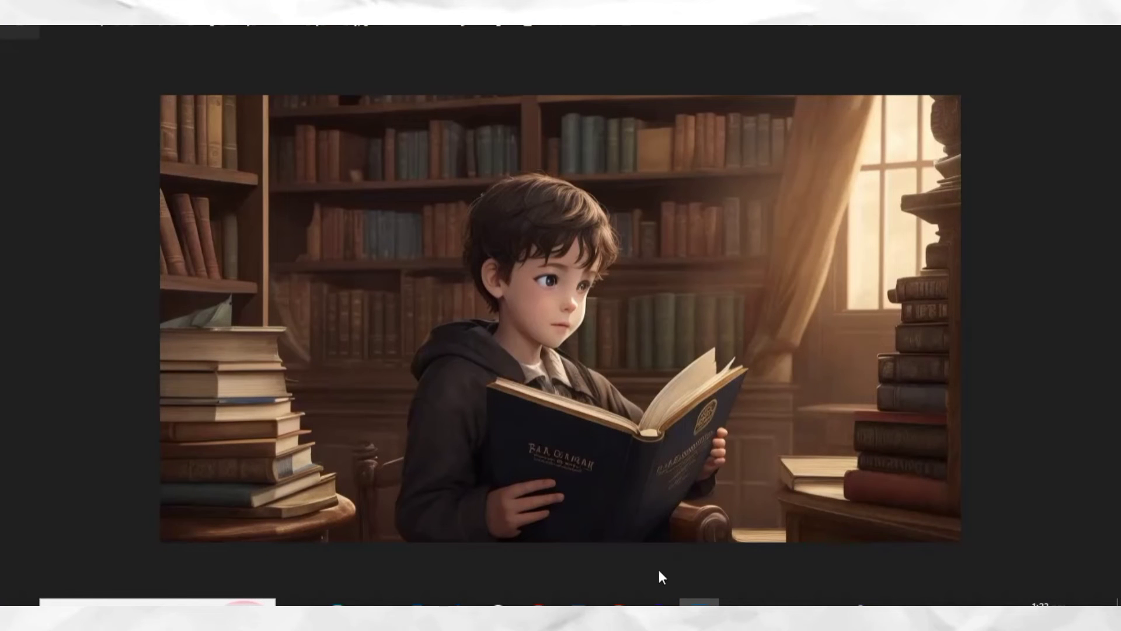
Go to the LeiaPix Converter site in a new Chrome tab and start a conversion.
click(619, 602)
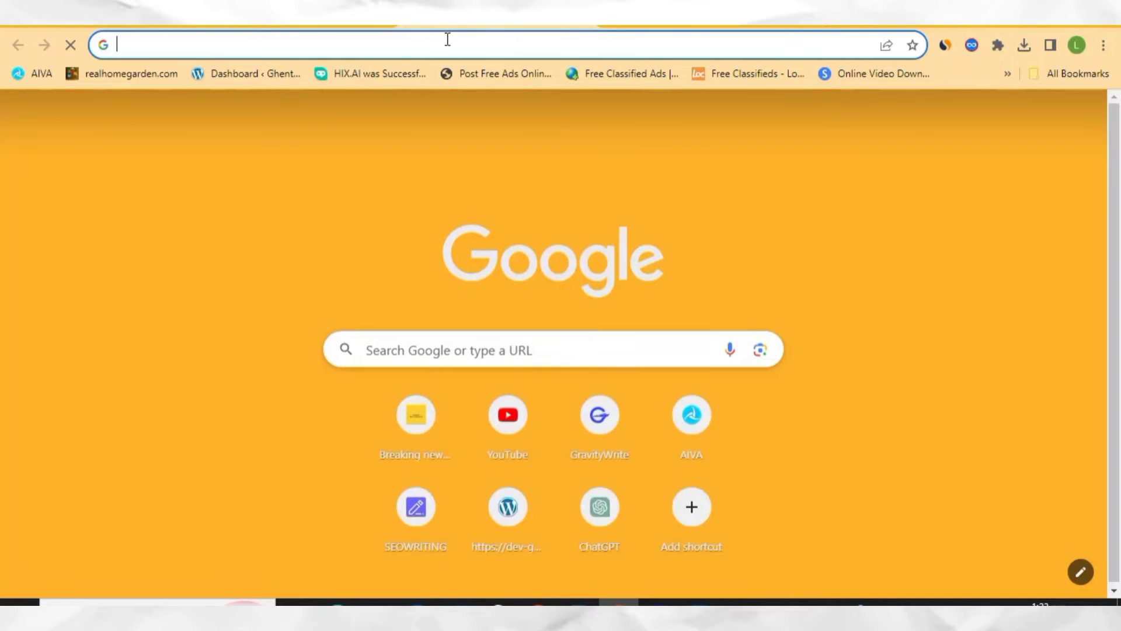
text(lea)
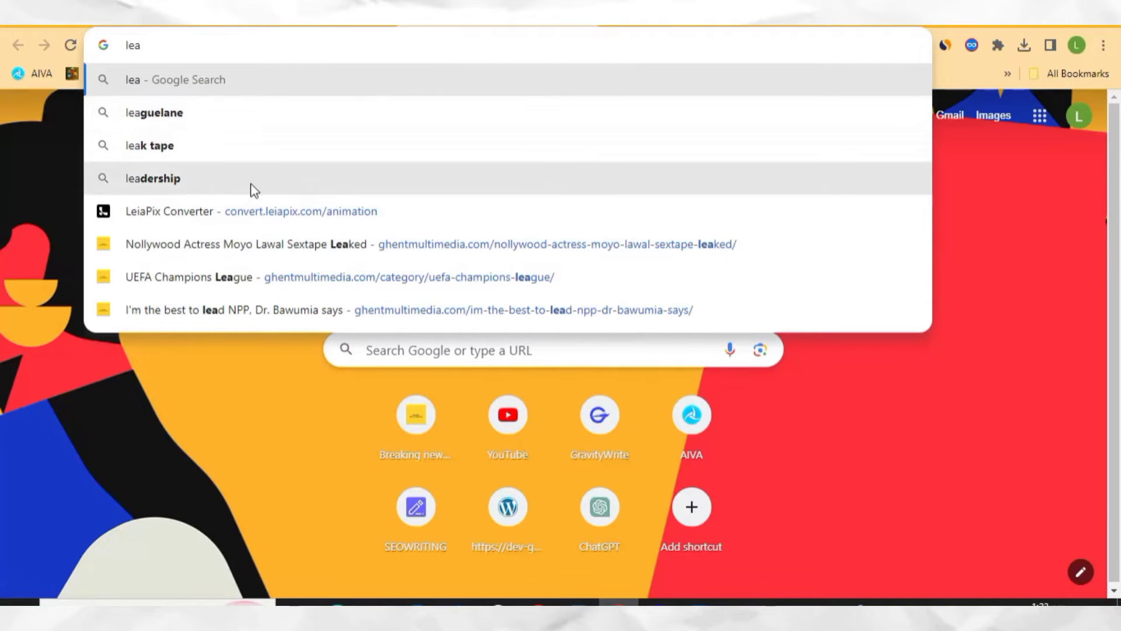
click(240, 211)
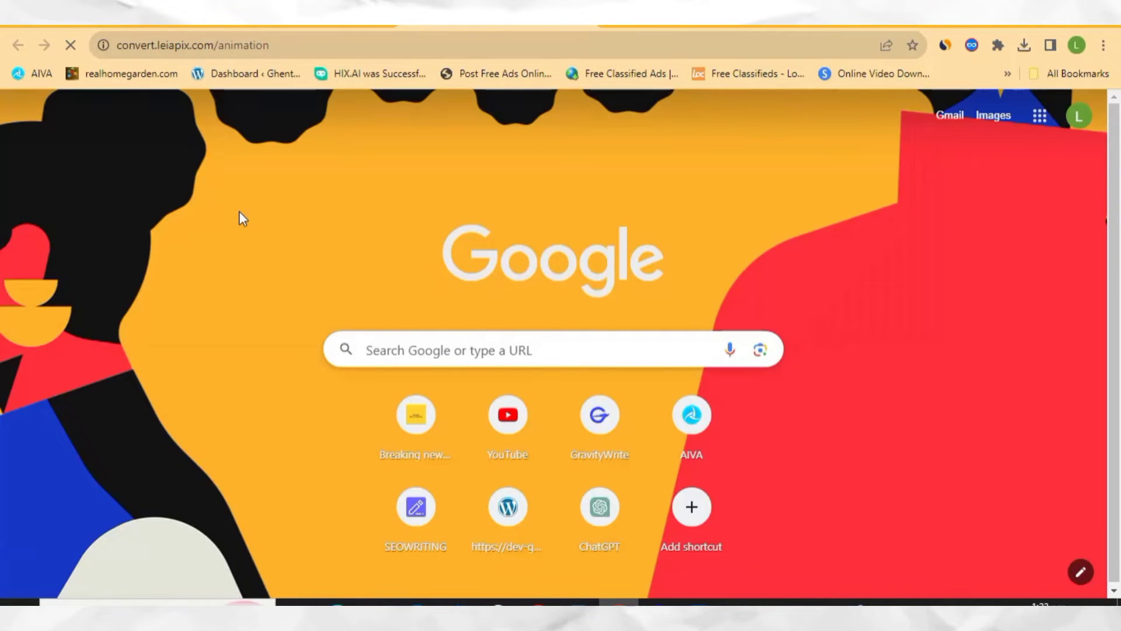
scroll(225, 327, down, 2)
scroll(227, 361, up, 2)
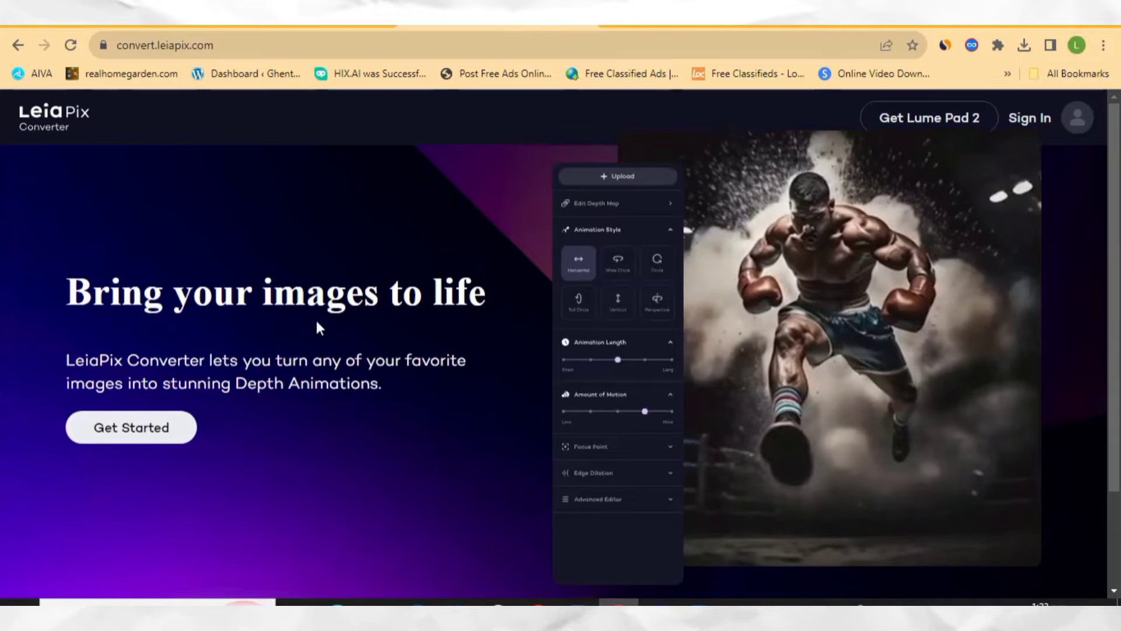
click(140, 432)
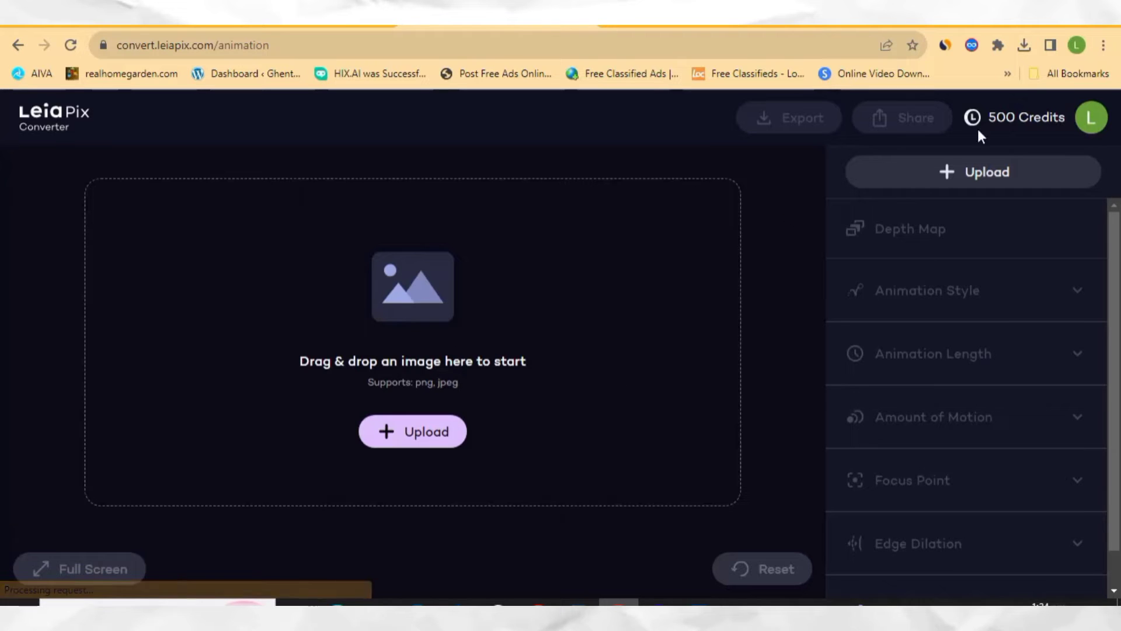
Load library_surrounded_by_dust_1.jpg from Downloads into LeiaPix and bring up its export options.
click(1026, 45)
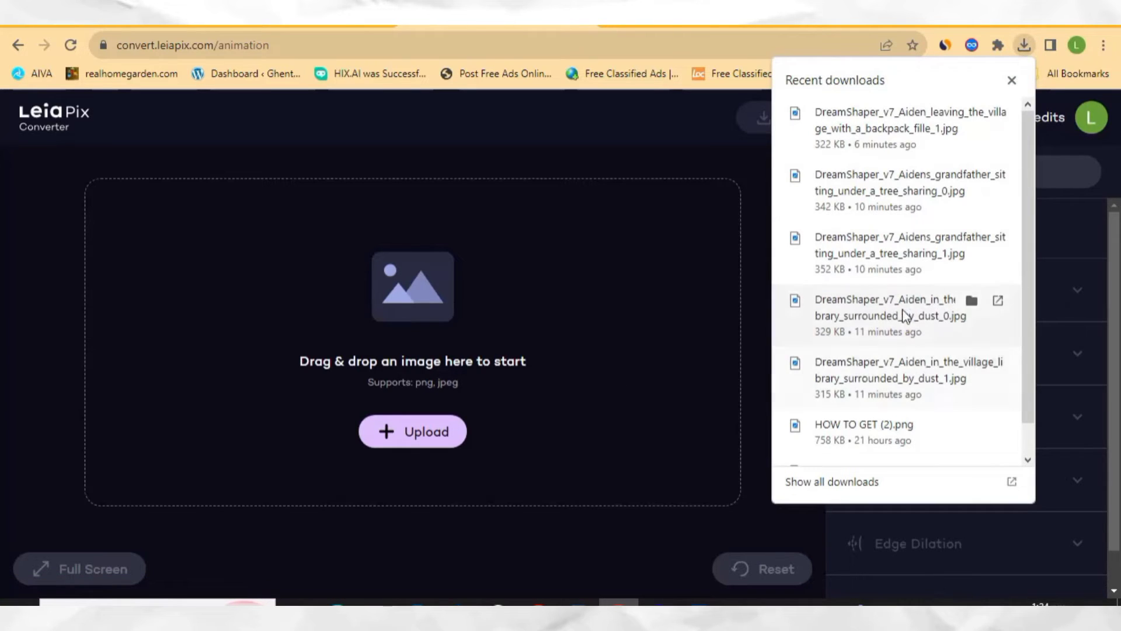
drag(906, 370, 453, 352)
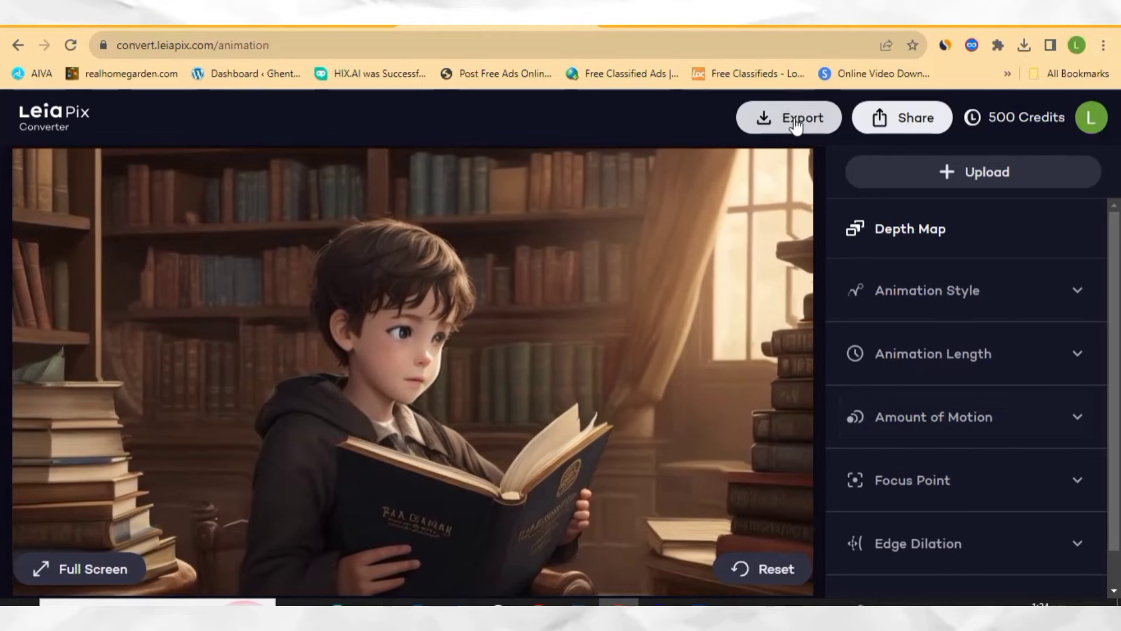
click(797, 124)
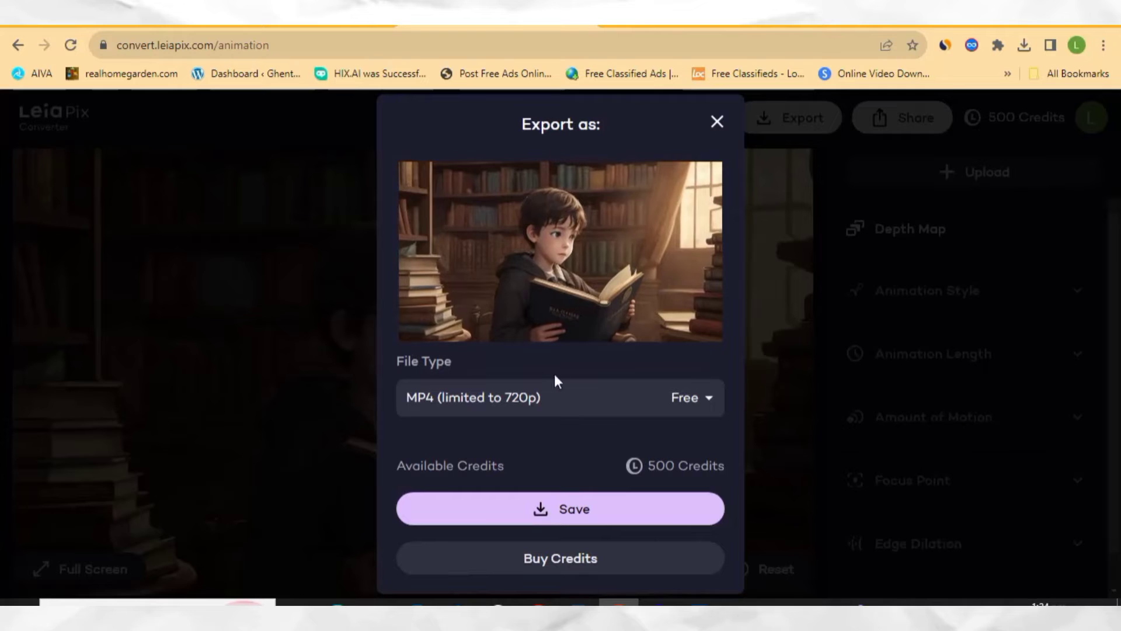
Save the first animation as a free 720p MP4, then animate dust_0.jpg from Downloads.
click(541, 514)
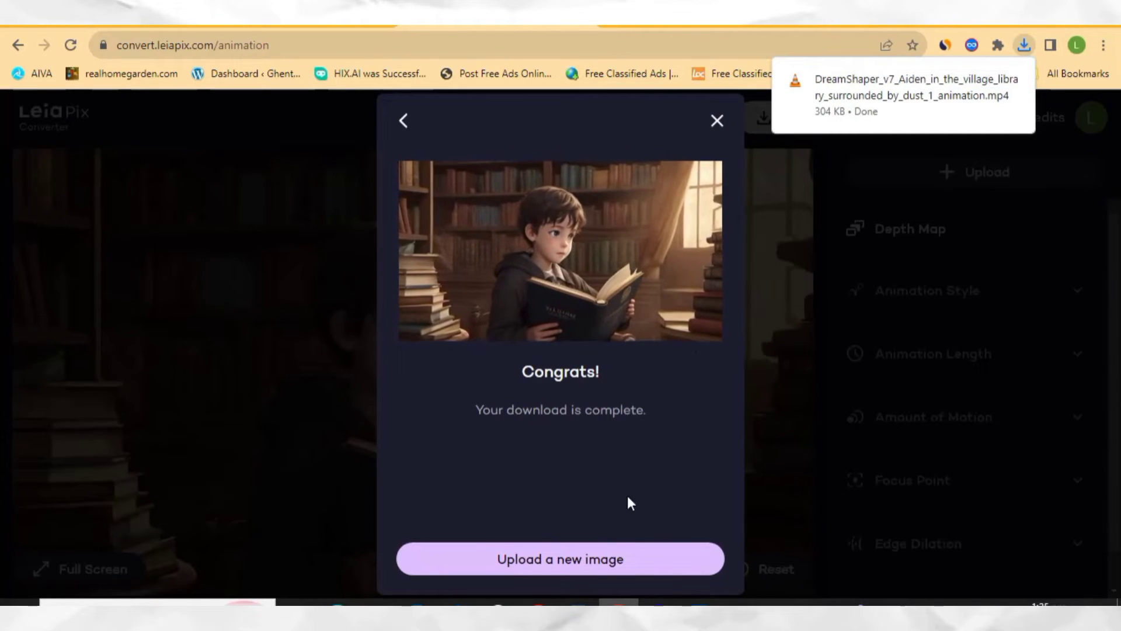
click(583, 561)
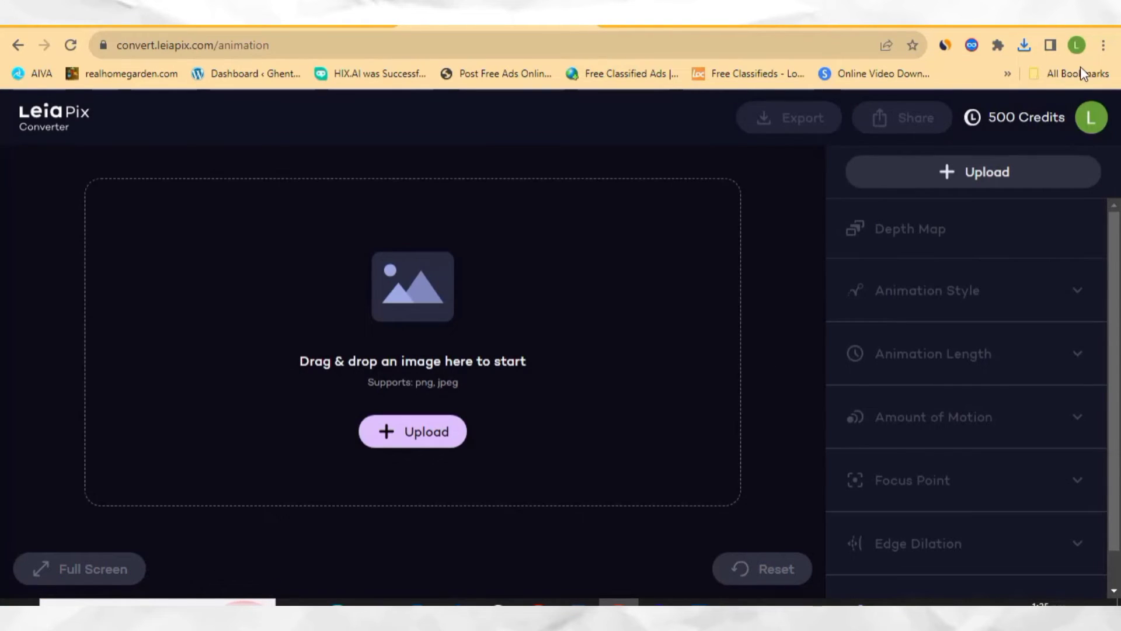
click(1024, 44)
scroll(912, 345, down, 2)
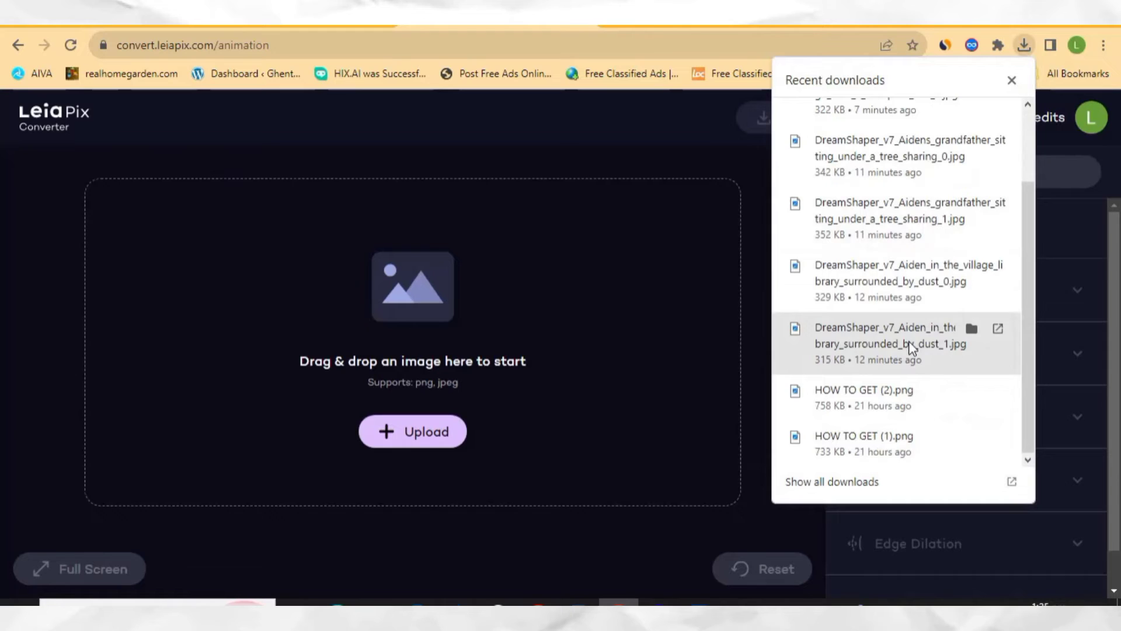
scroll(910, 347, up, 2)
drag(902, 369, 485, 366)
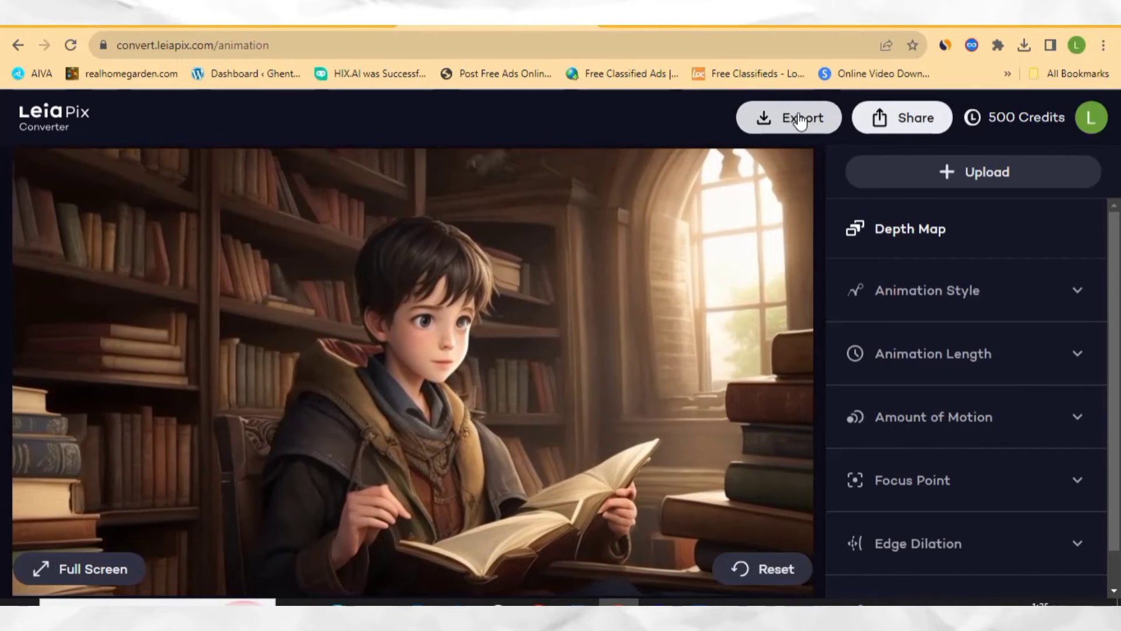
click(799, 121)
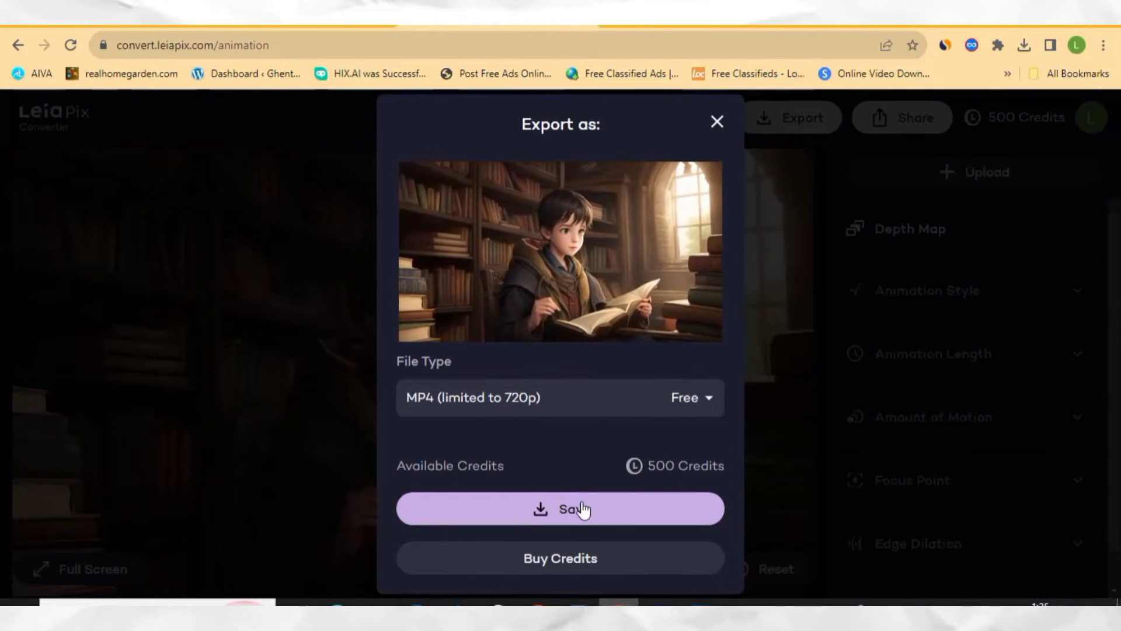
Save the second animation as MP4, then load grandfather_sharing_0.jpg into LeiaPix.
click(598, 515)
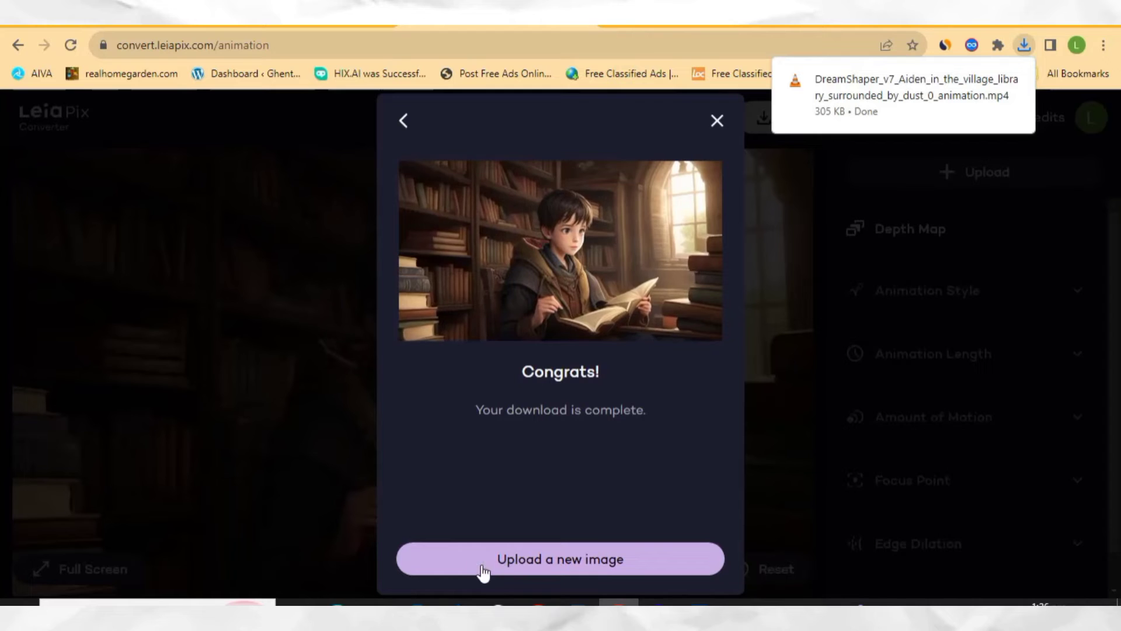
click(549, 565)
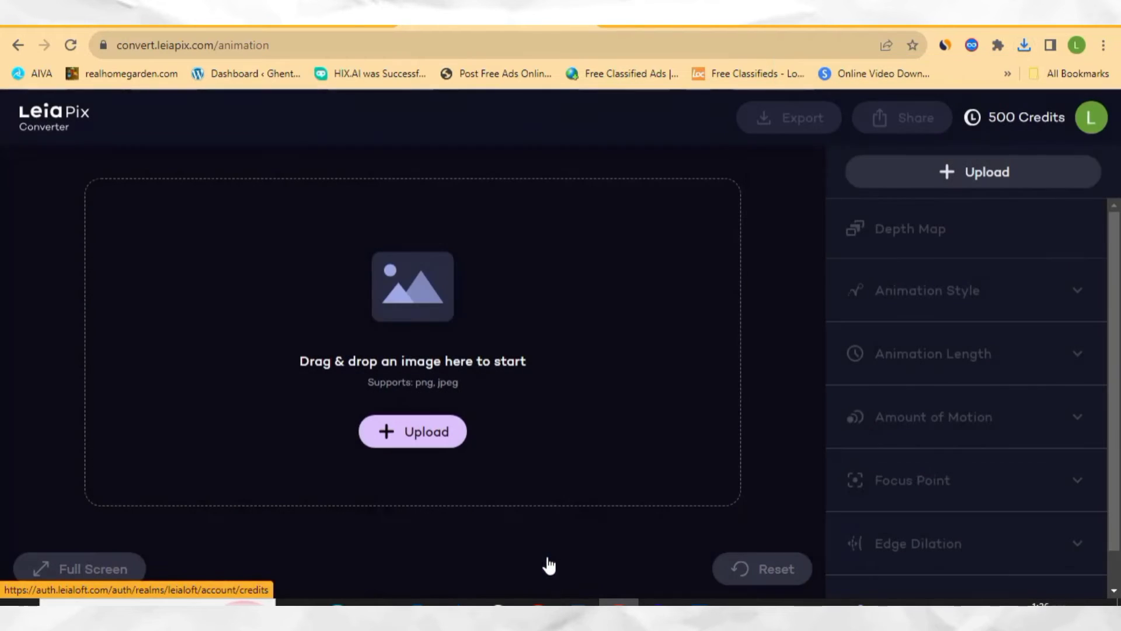
click(1022, 49)
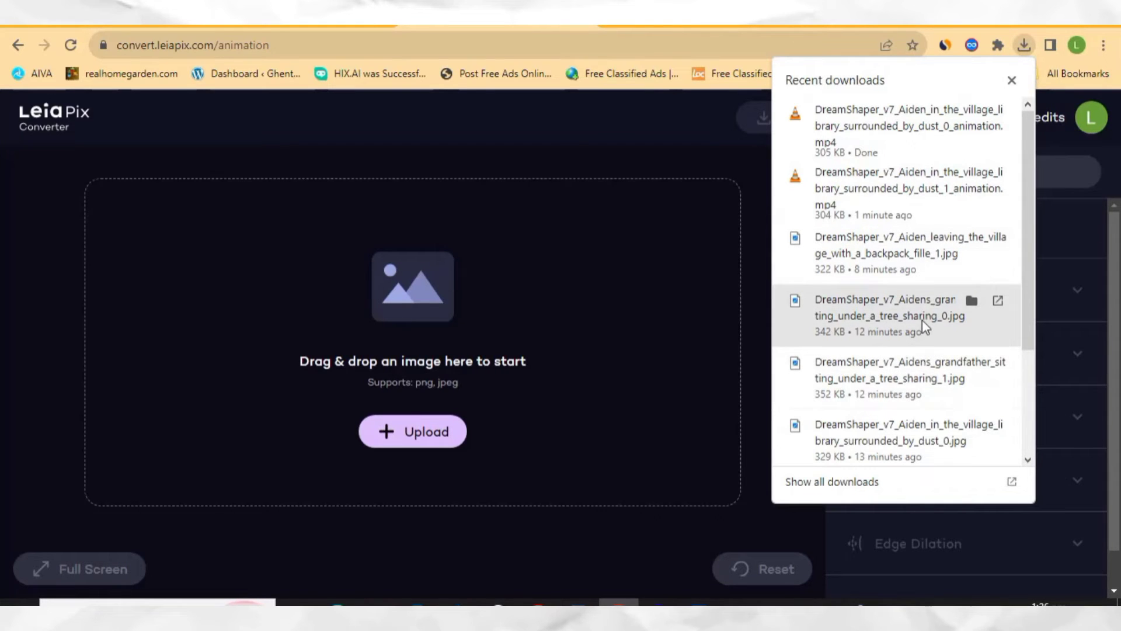
drag(922, 320, 541, 358)
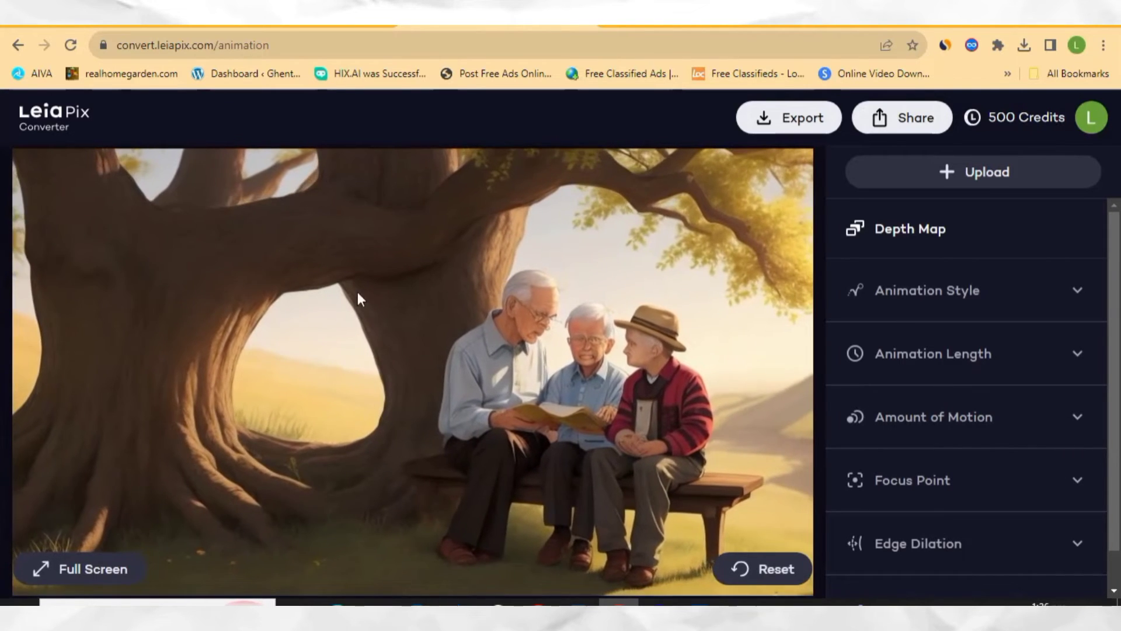
Export the grandfather-under-the-tree animation as an MP4.
click(786, 133)
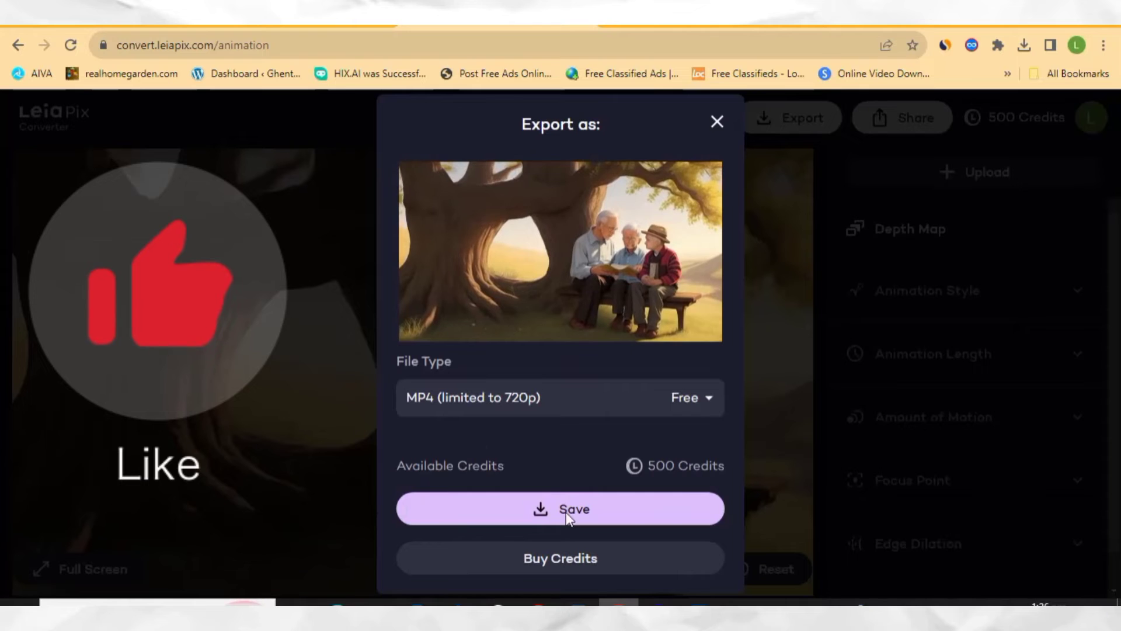
click(536, 516)
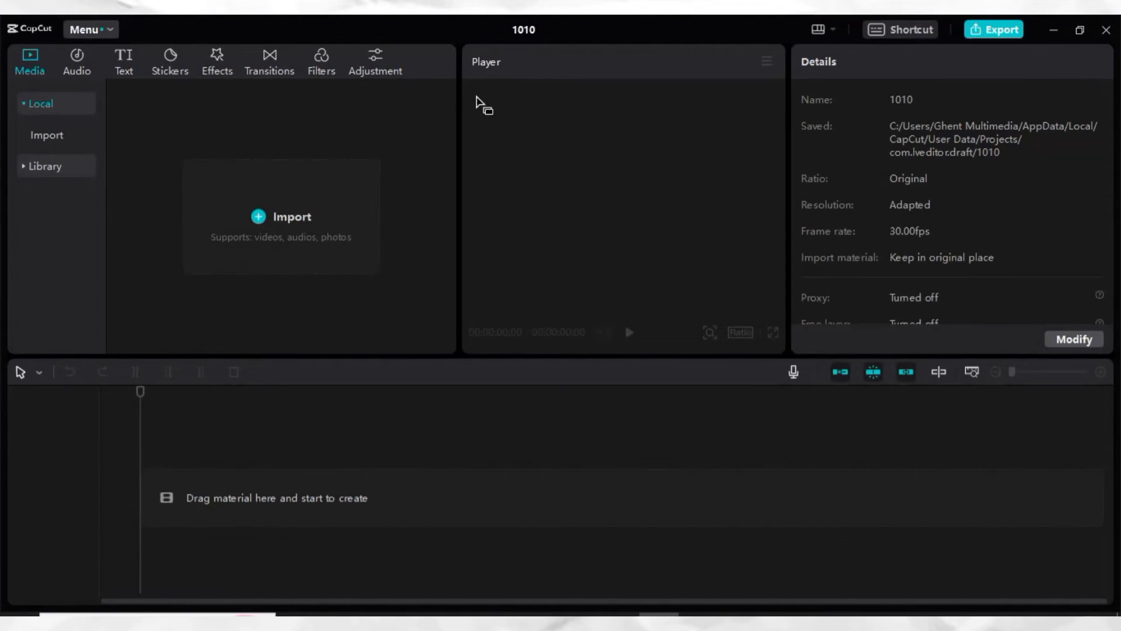
Import the three LeiaPix animation MP4s from Downloads into CapCut project 1010.
click(269, 225)
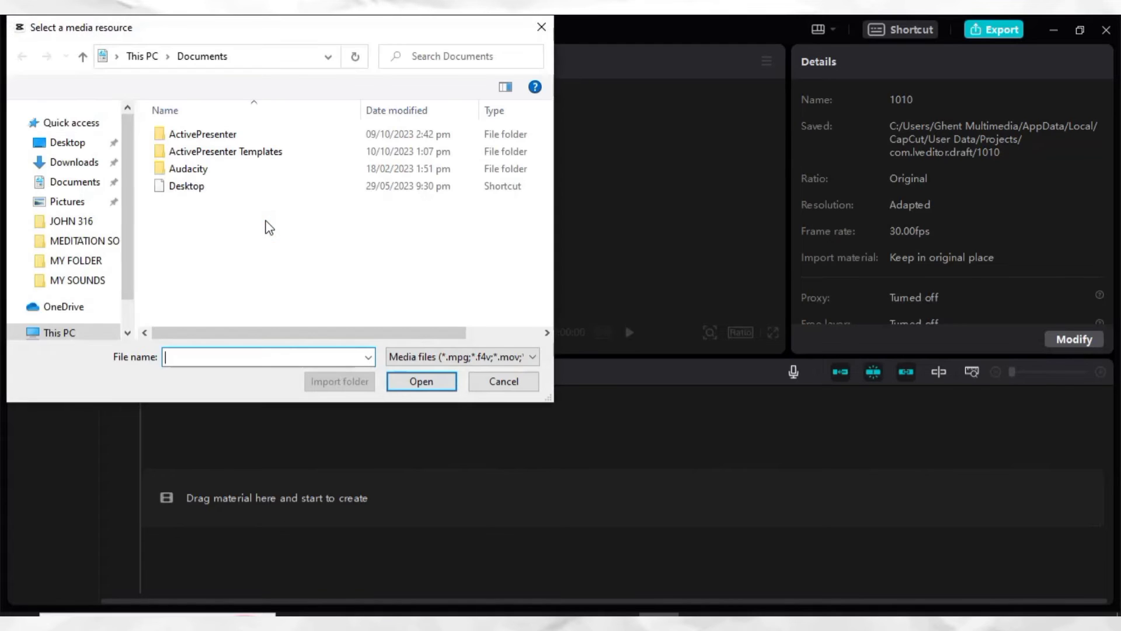
scroll(82, 174, down, 3)
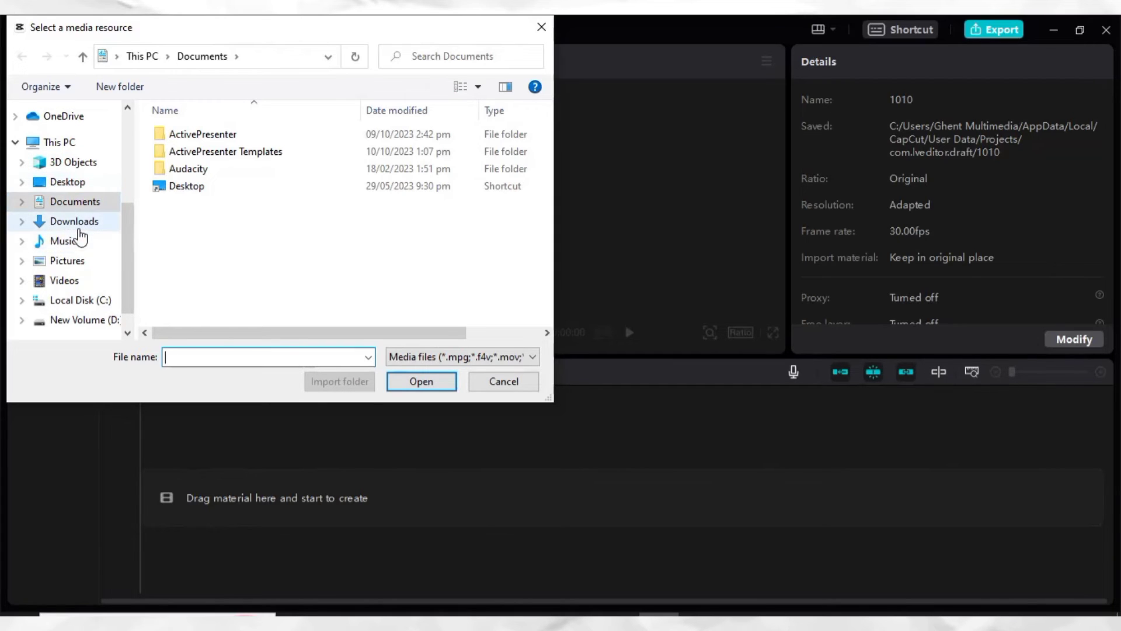
click(72, 222)
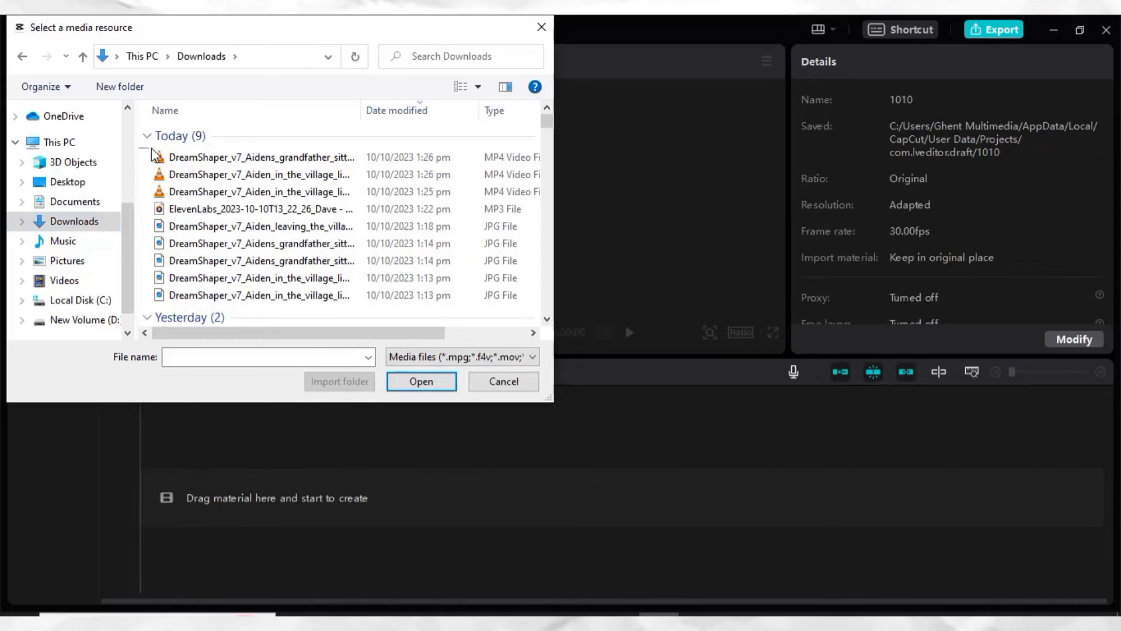
drag(153, 154, 179, 198)
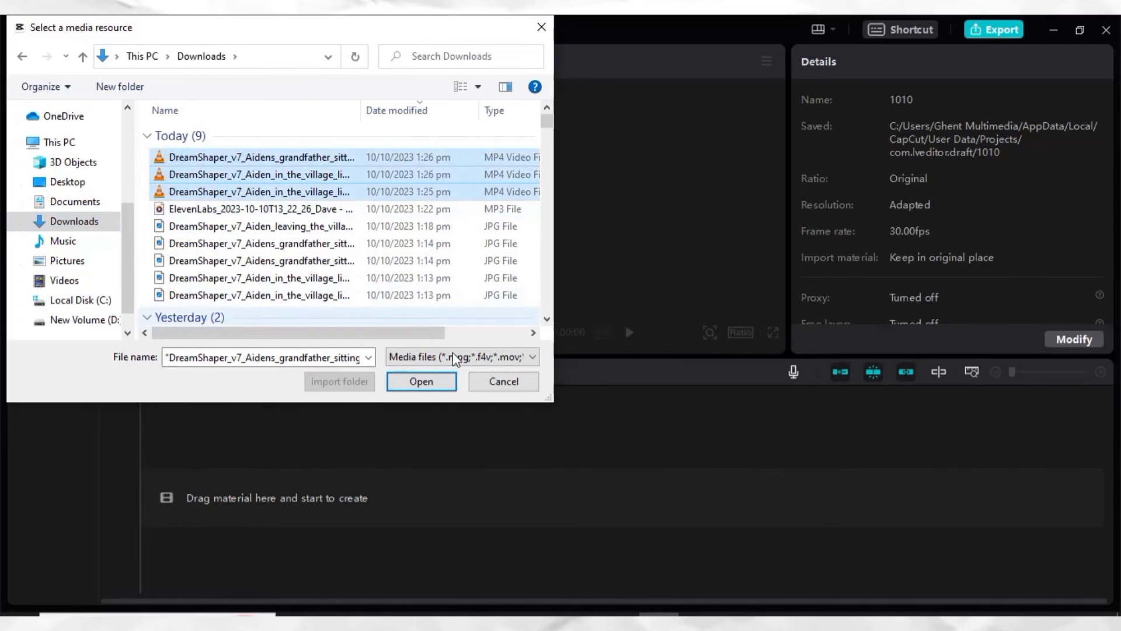
click(429, 384)
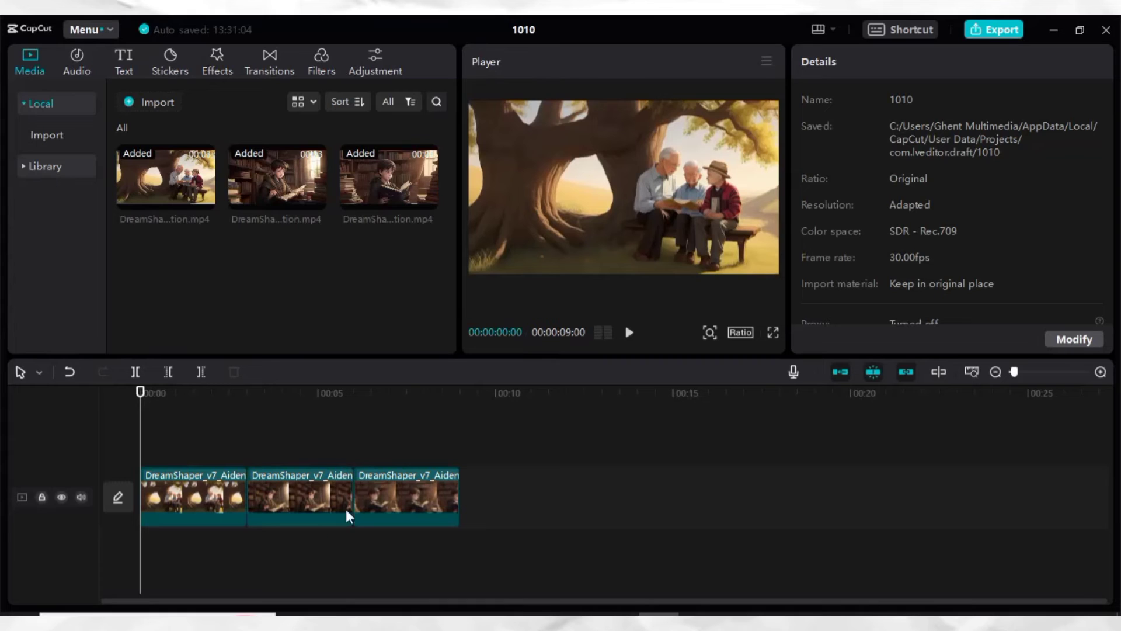
Place the ElevenLabs narration MP3 beneath the three video clips and check each clip.
drag(1081, 52, 243, 561)
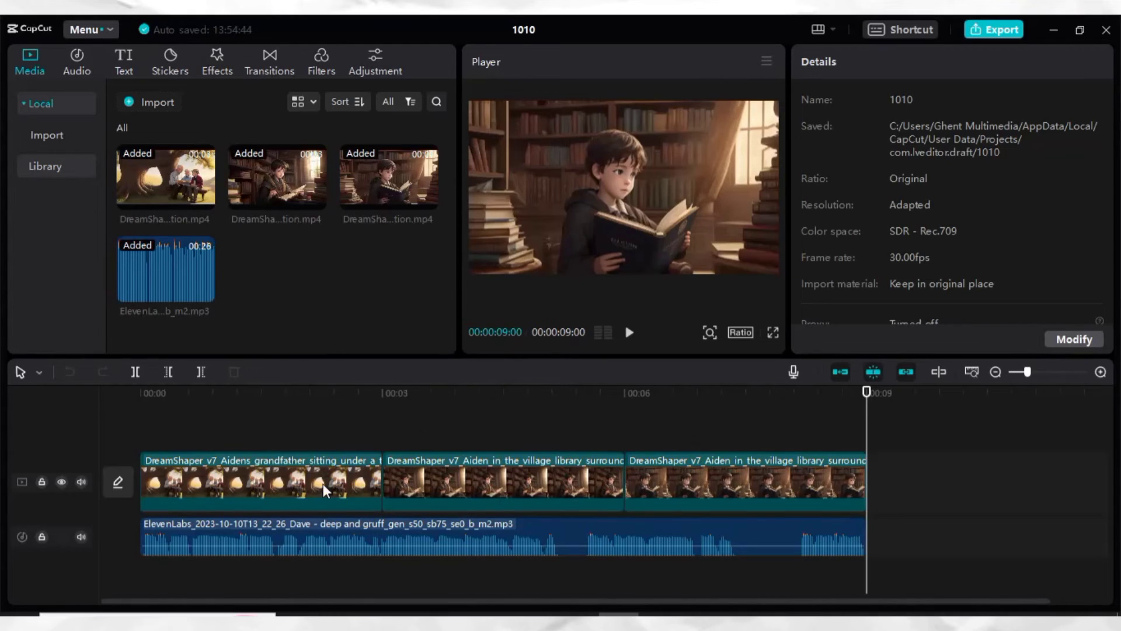
click(413, 494)
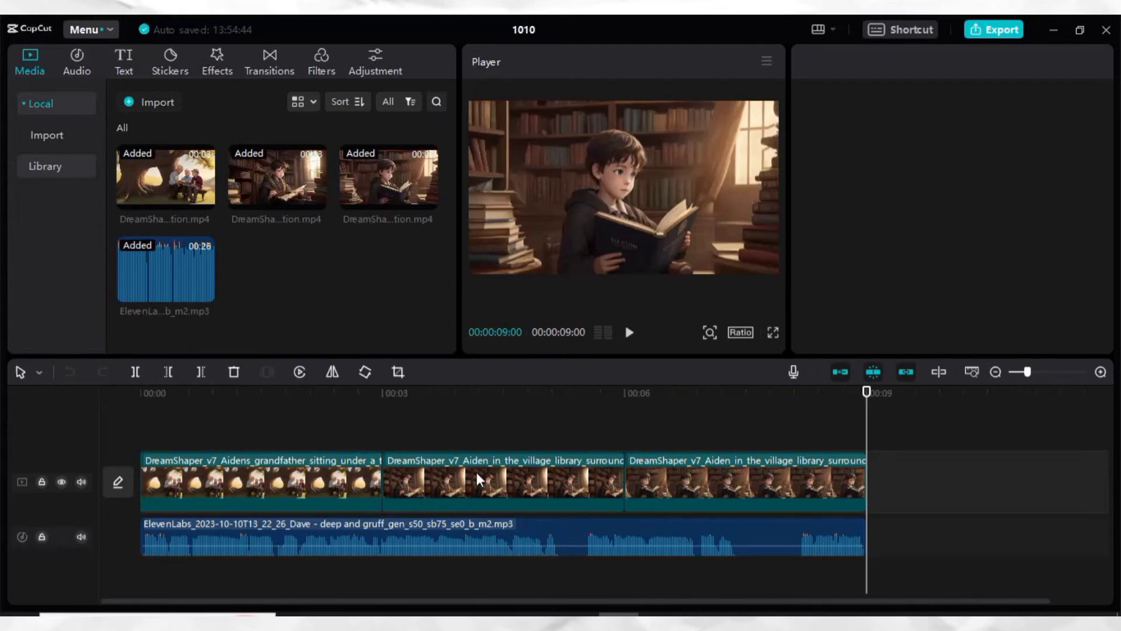
click(394, 488)
click(445, 482)
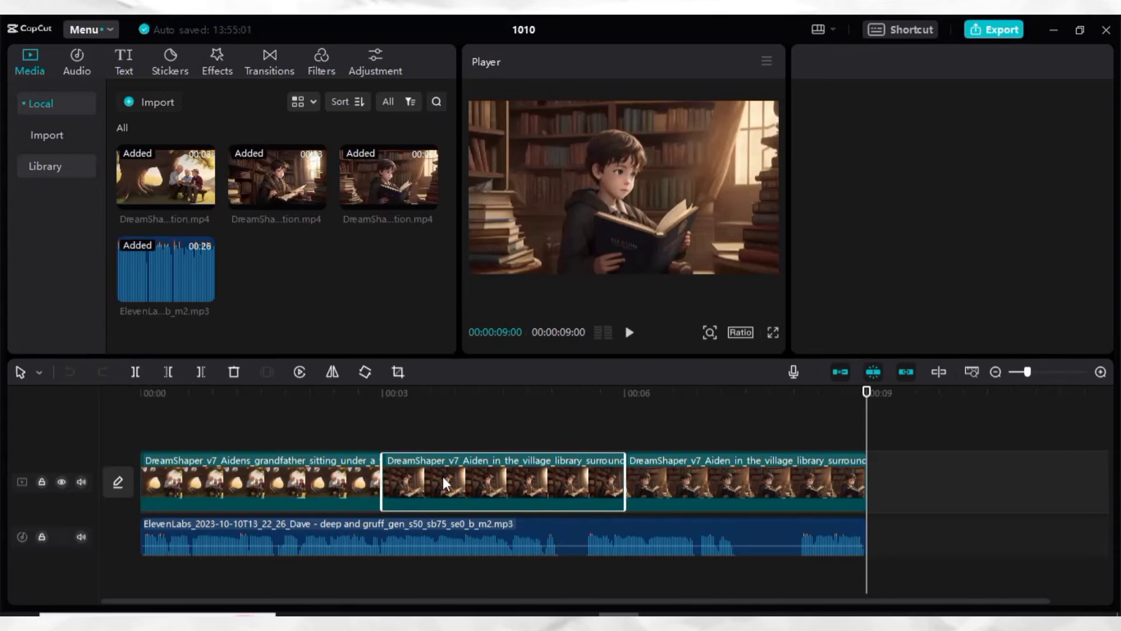
click(680, 480)
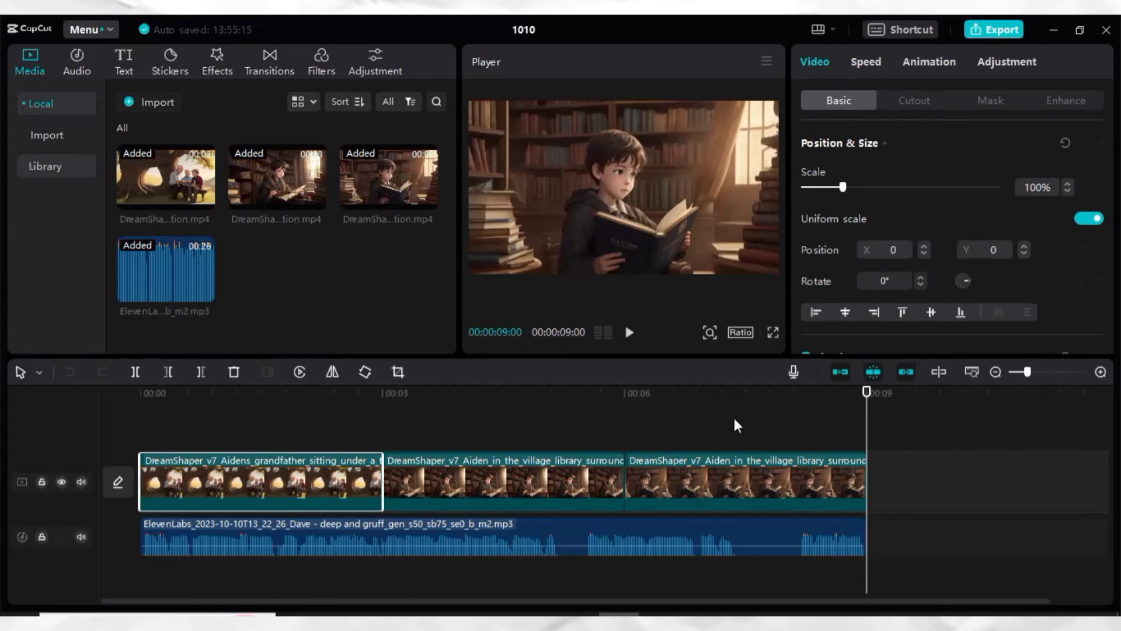
Bring up CapCut's Export settings: 1080P, H.264, mp4, 30fps.
click(1000, 28)
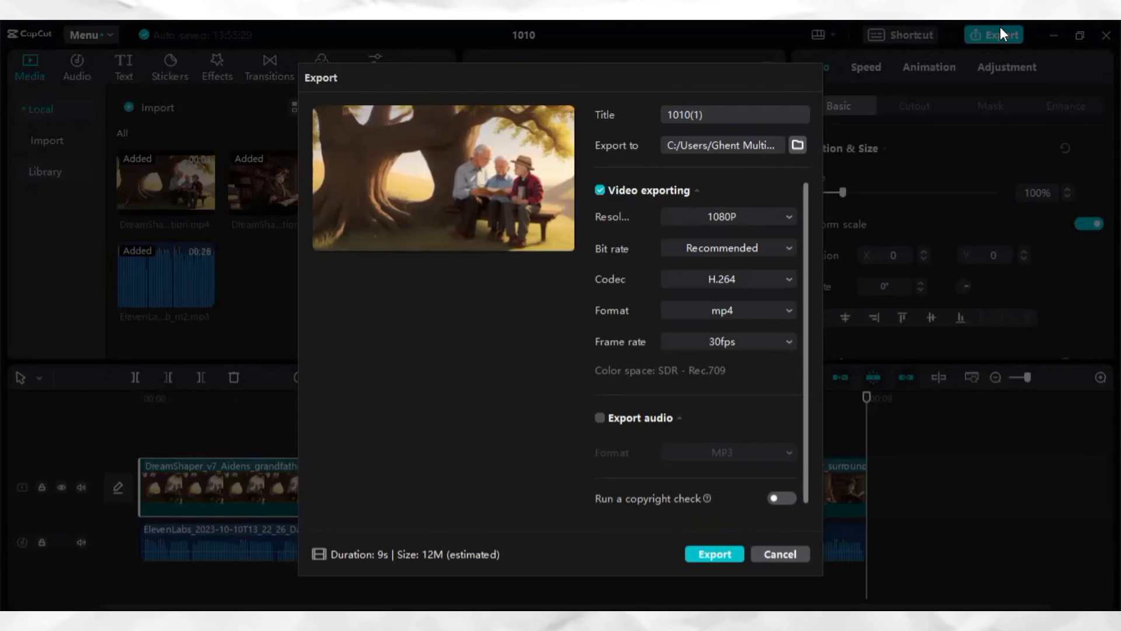